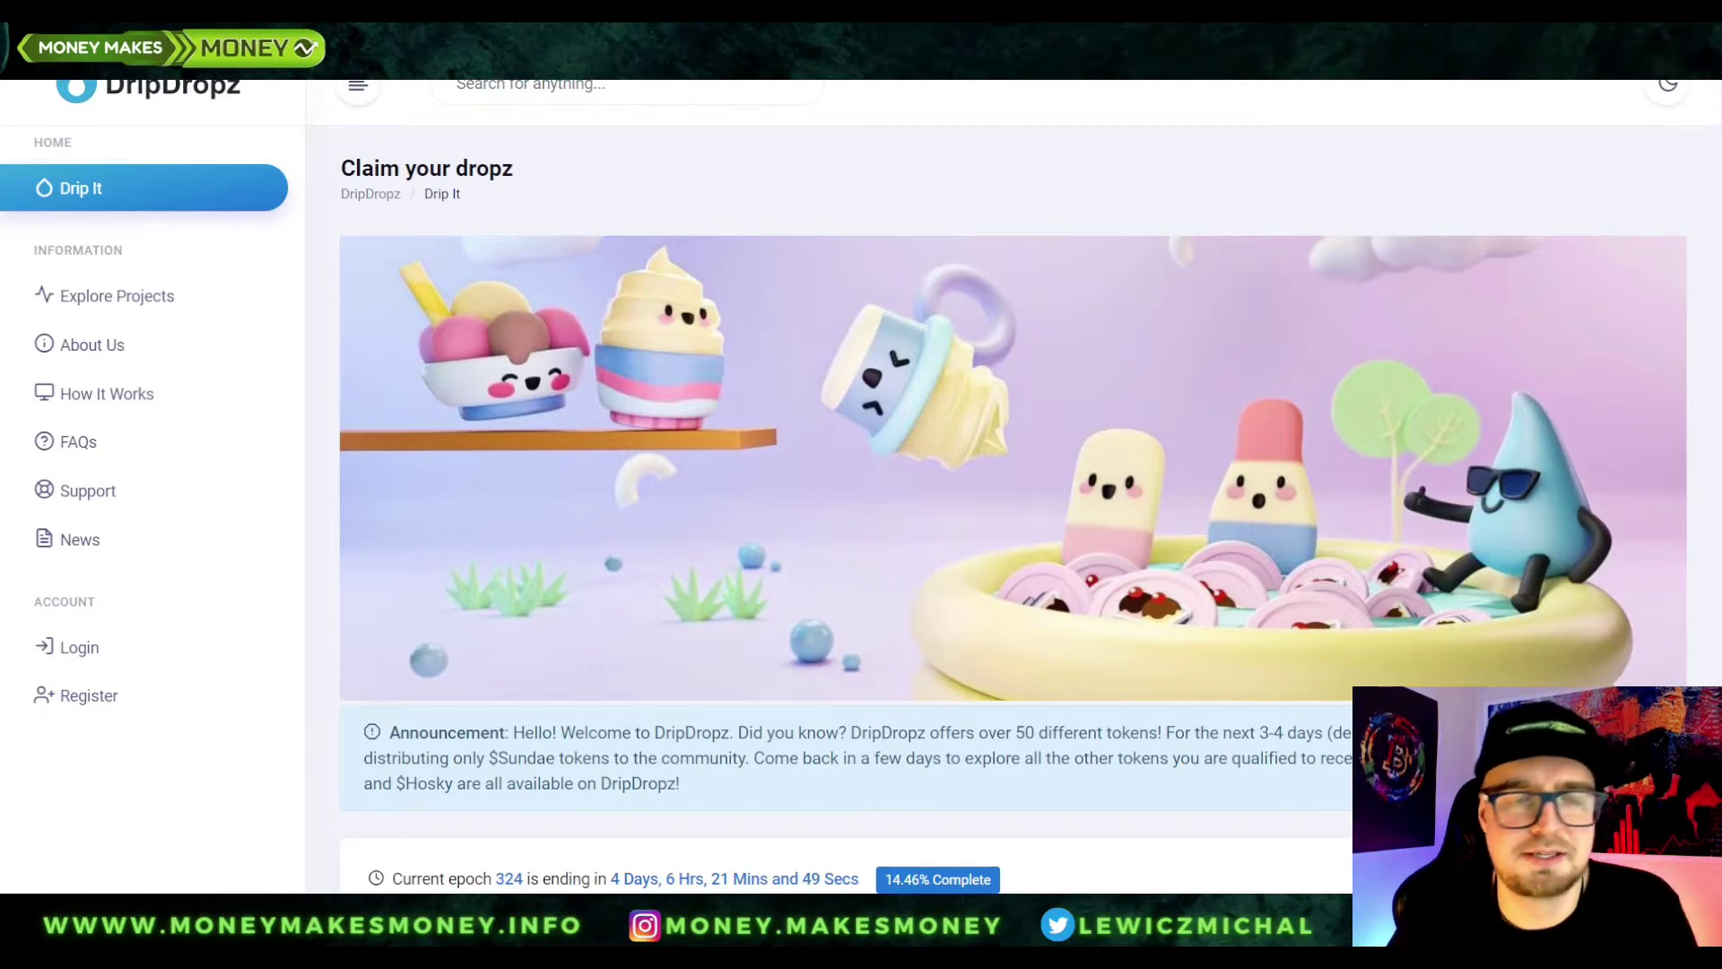
Read the announcement about the $Sundae token distribution on the claim page
scroll(1013, 485, "down", 3)
scroll(1013, 485, "up", 3)
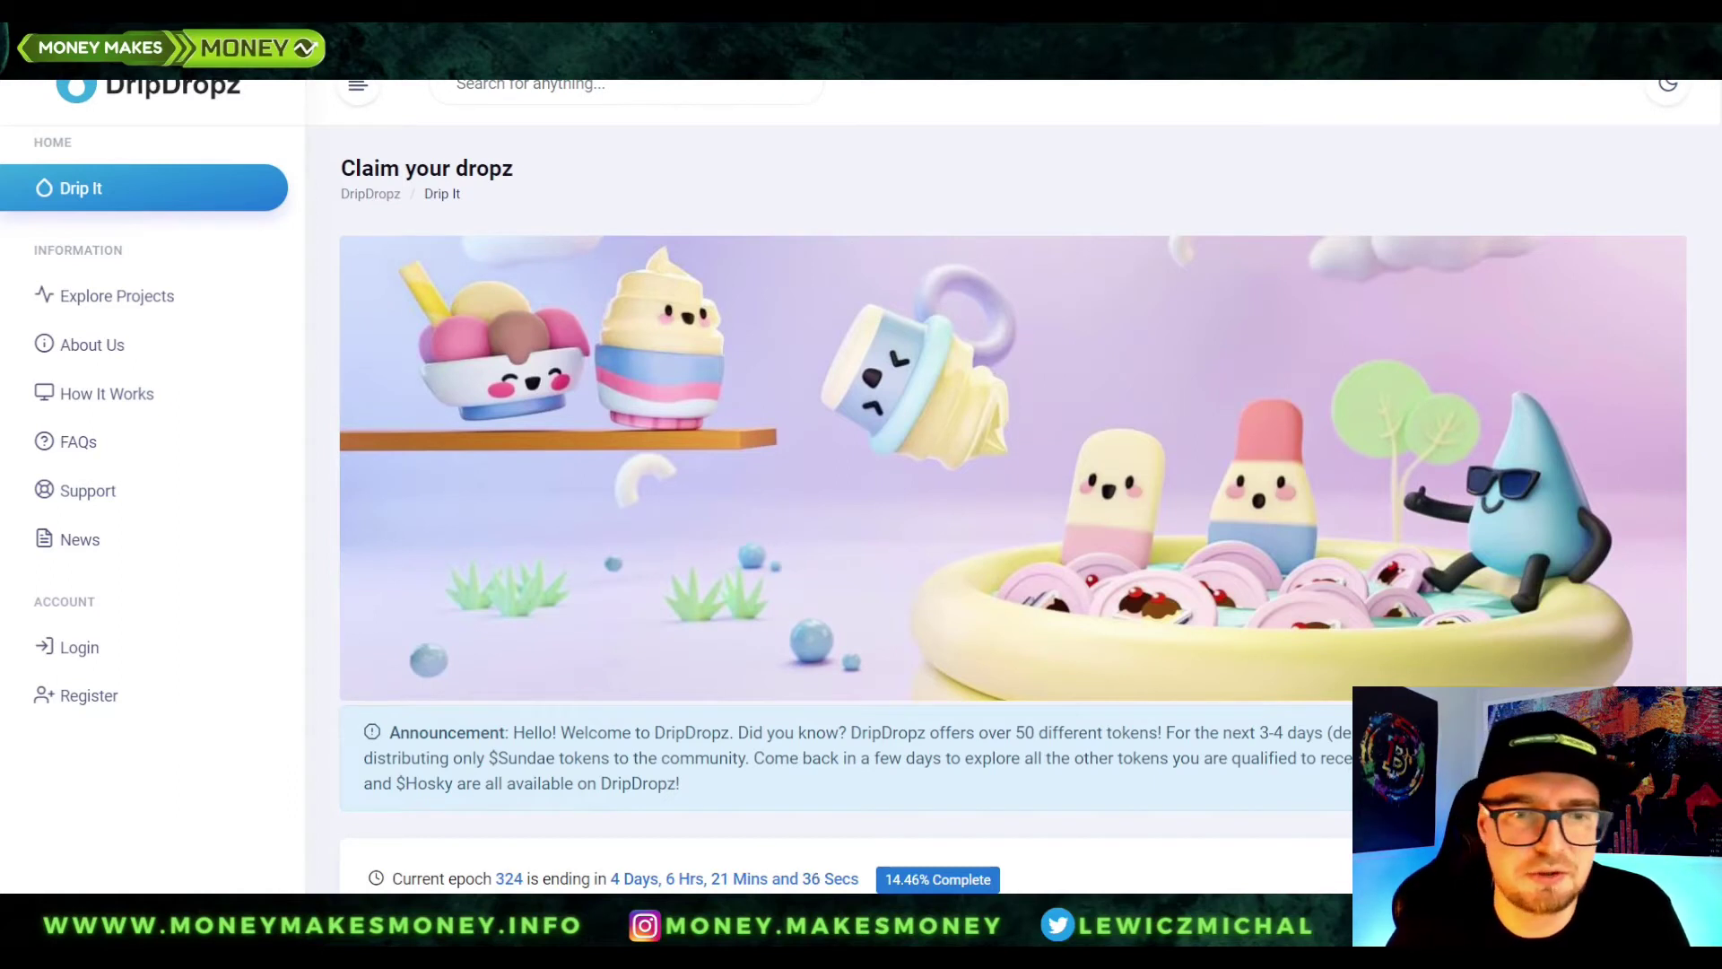
left_click_drag(485, 759, 560, 760)
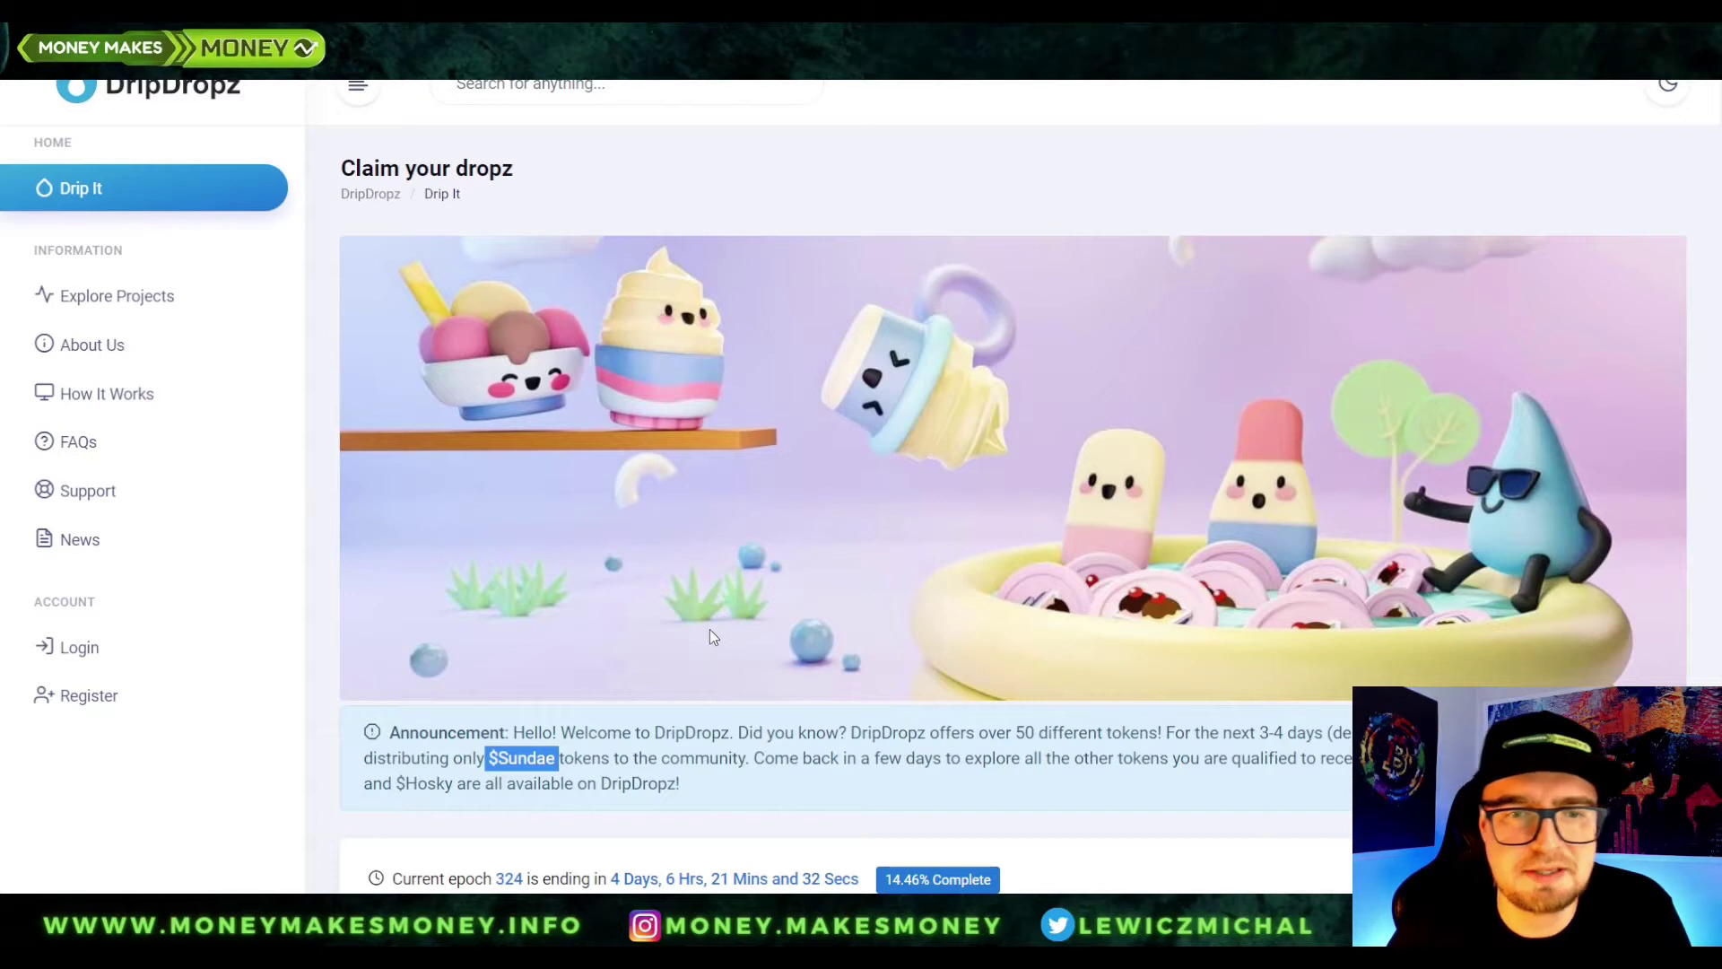
left_click(659, 764)
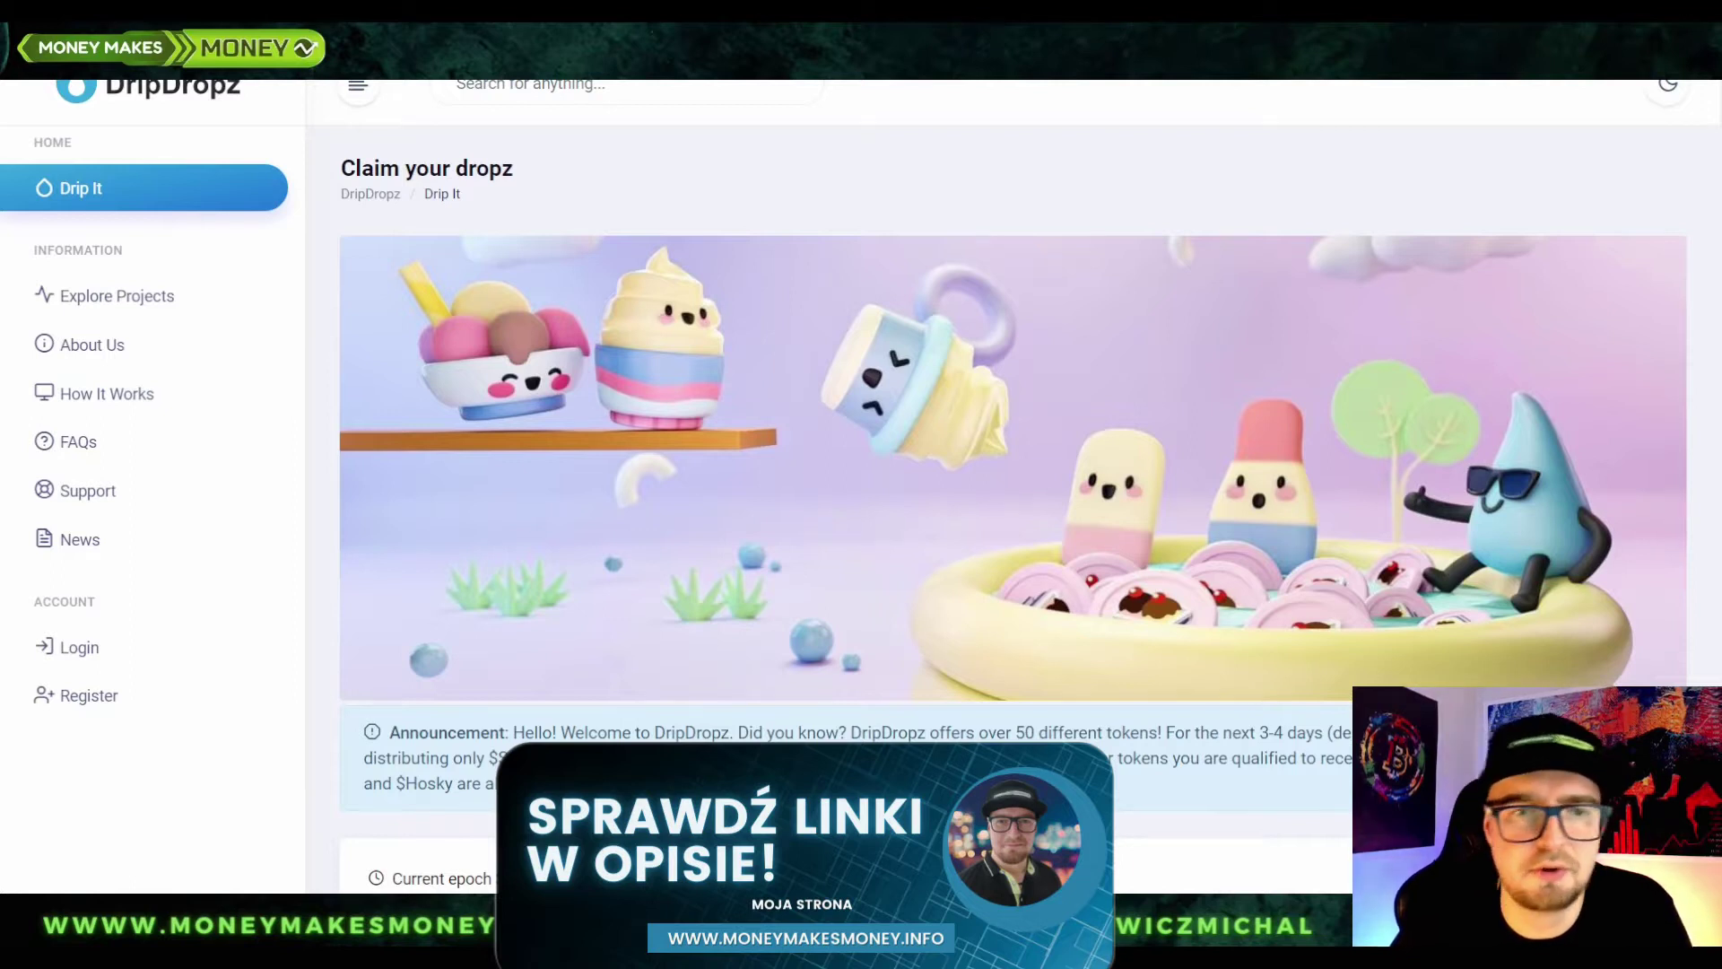
Select the available SUNDAE token, agree to the terms and policy, and claim the dropz
scroll(1434, 367, "down", 1)
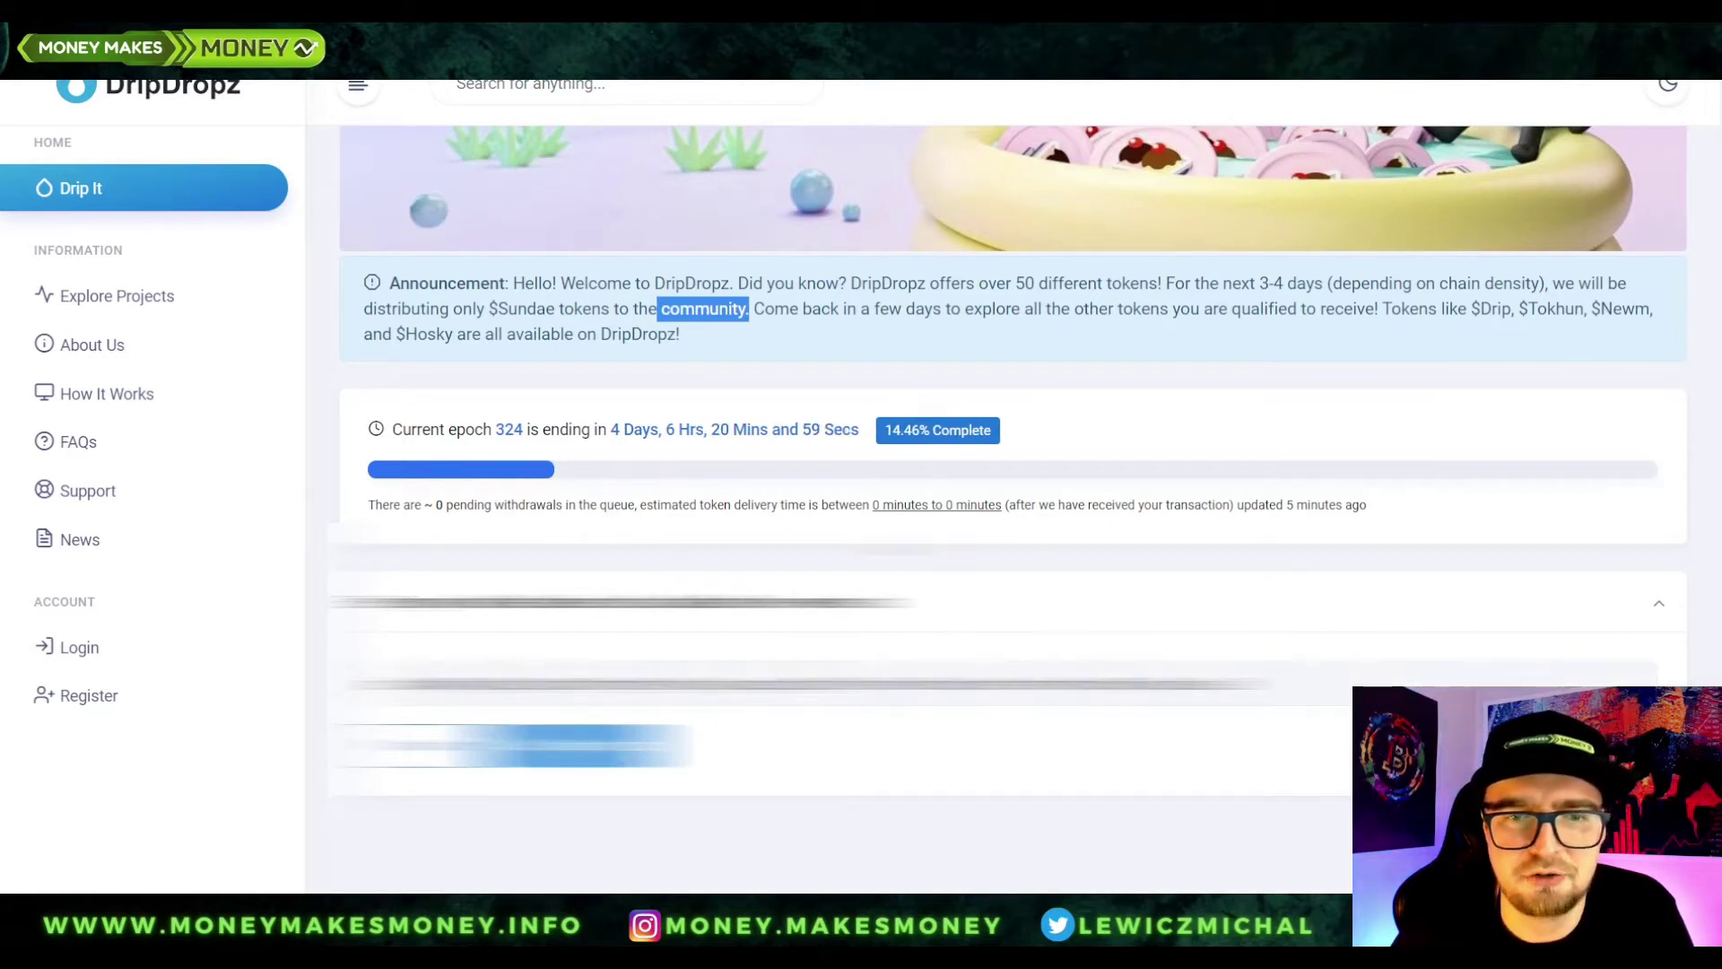
scroll(768, 466, "down", 7)
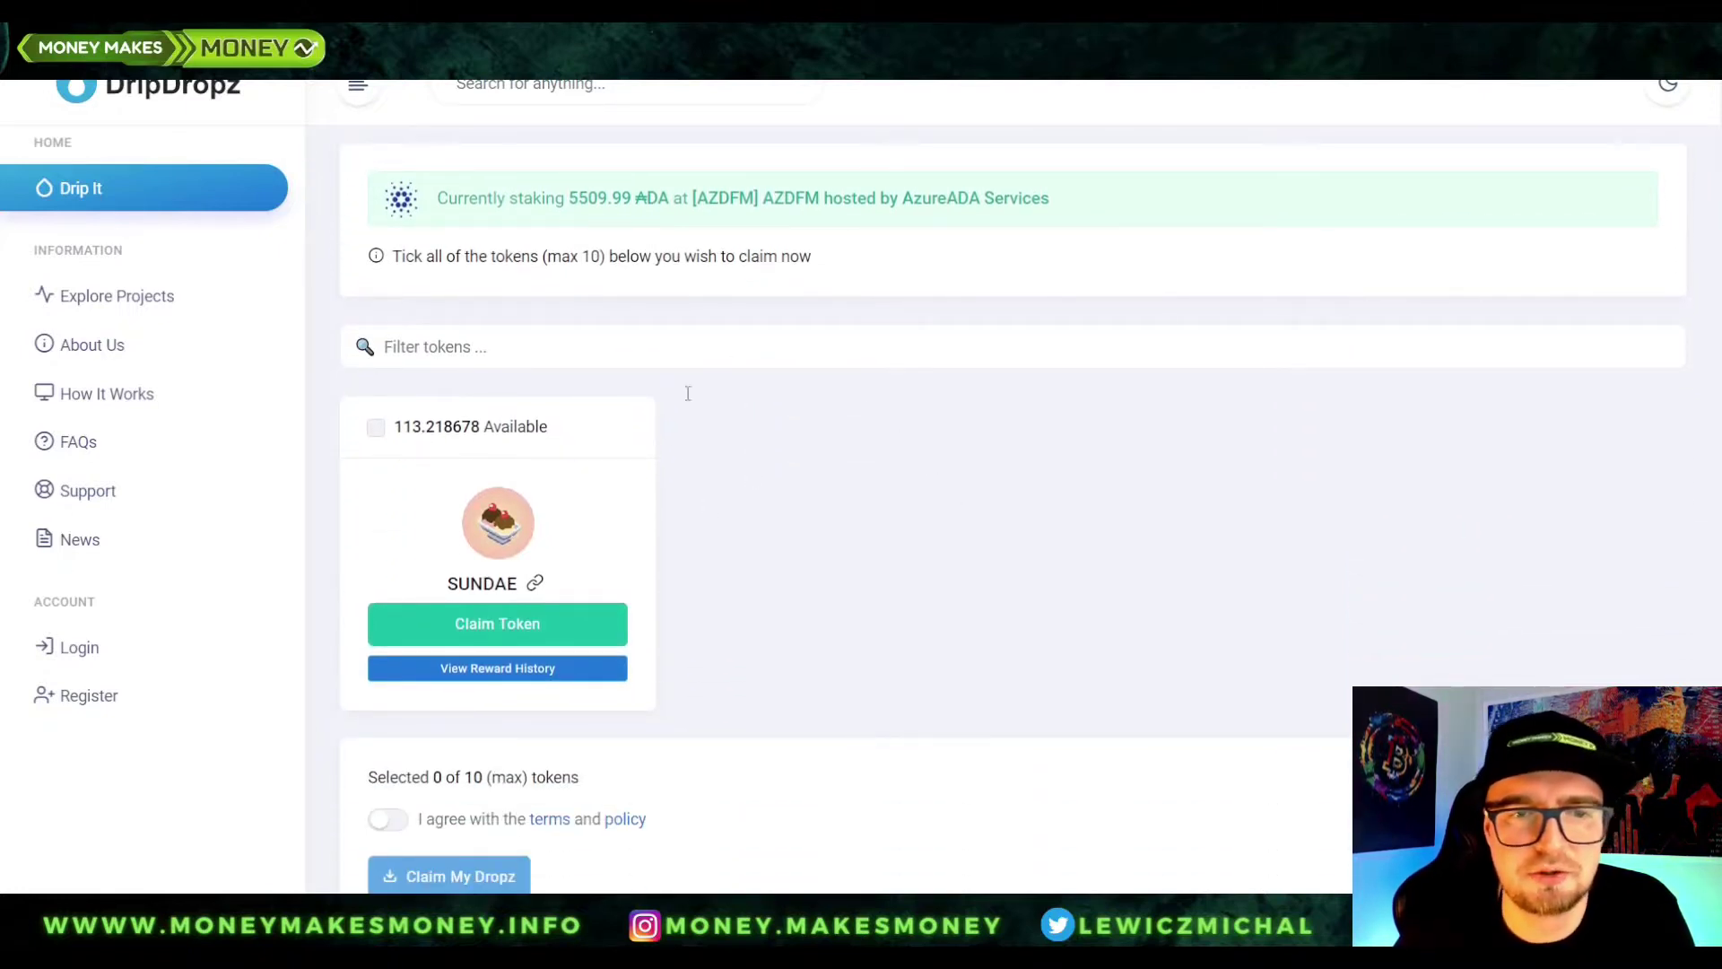
left_click(376, 427)
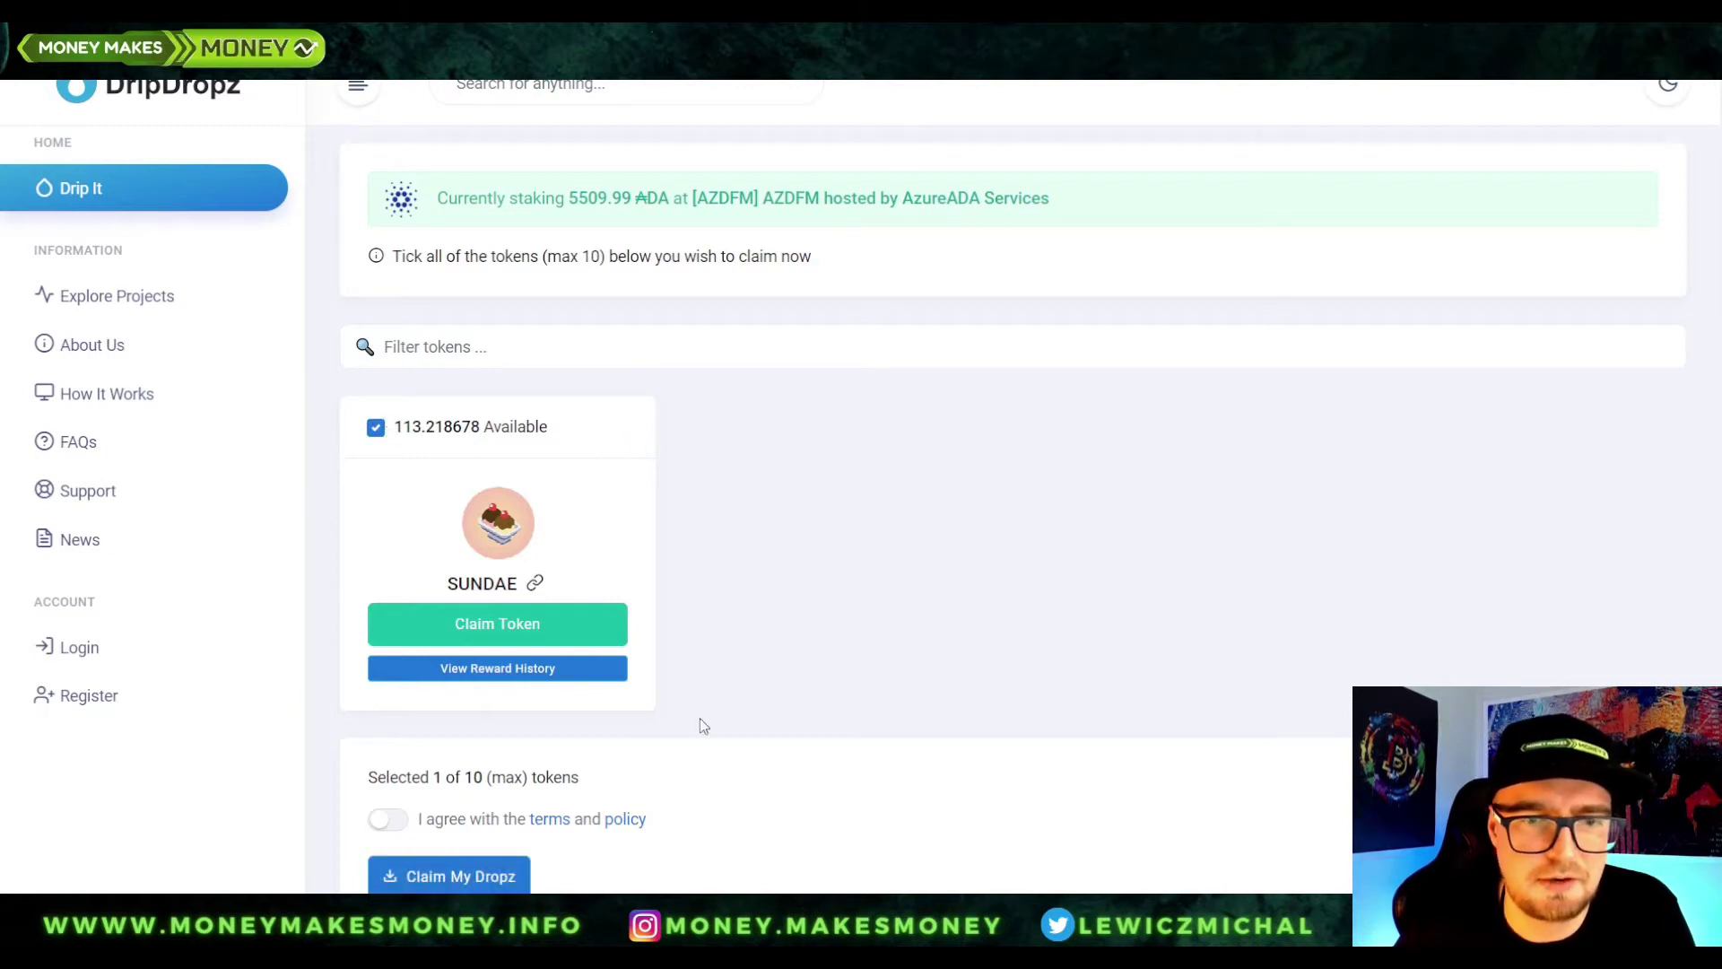
left_click(382, 822)
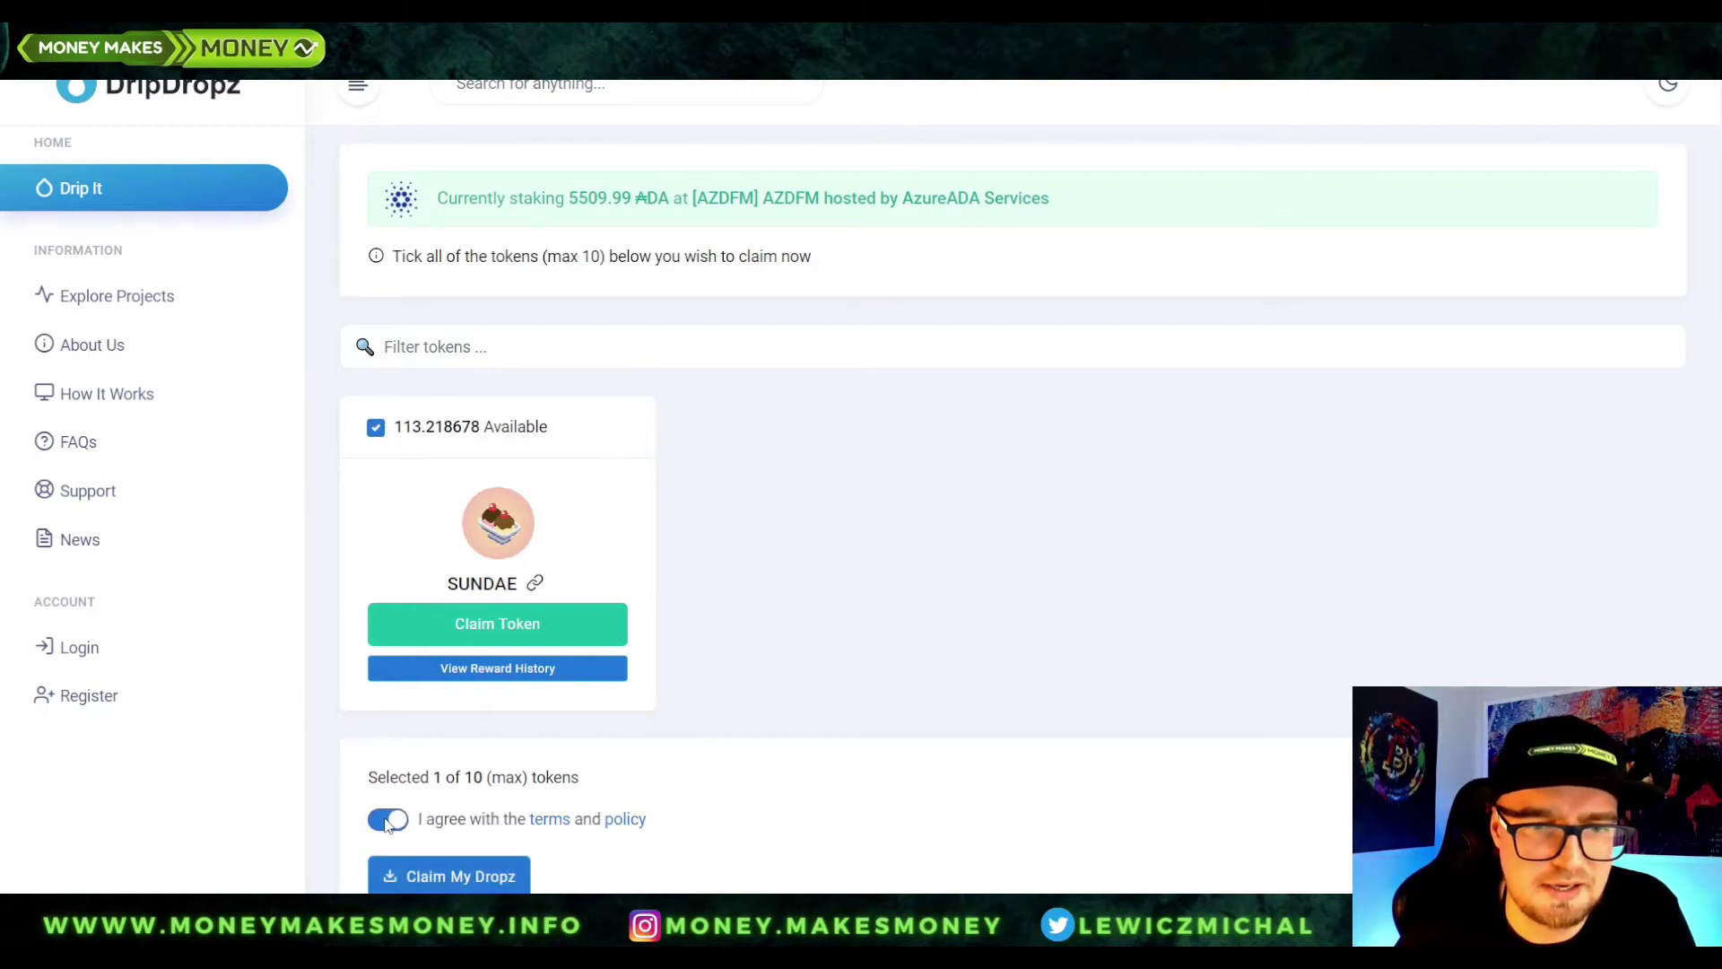
left_click(485, 879)
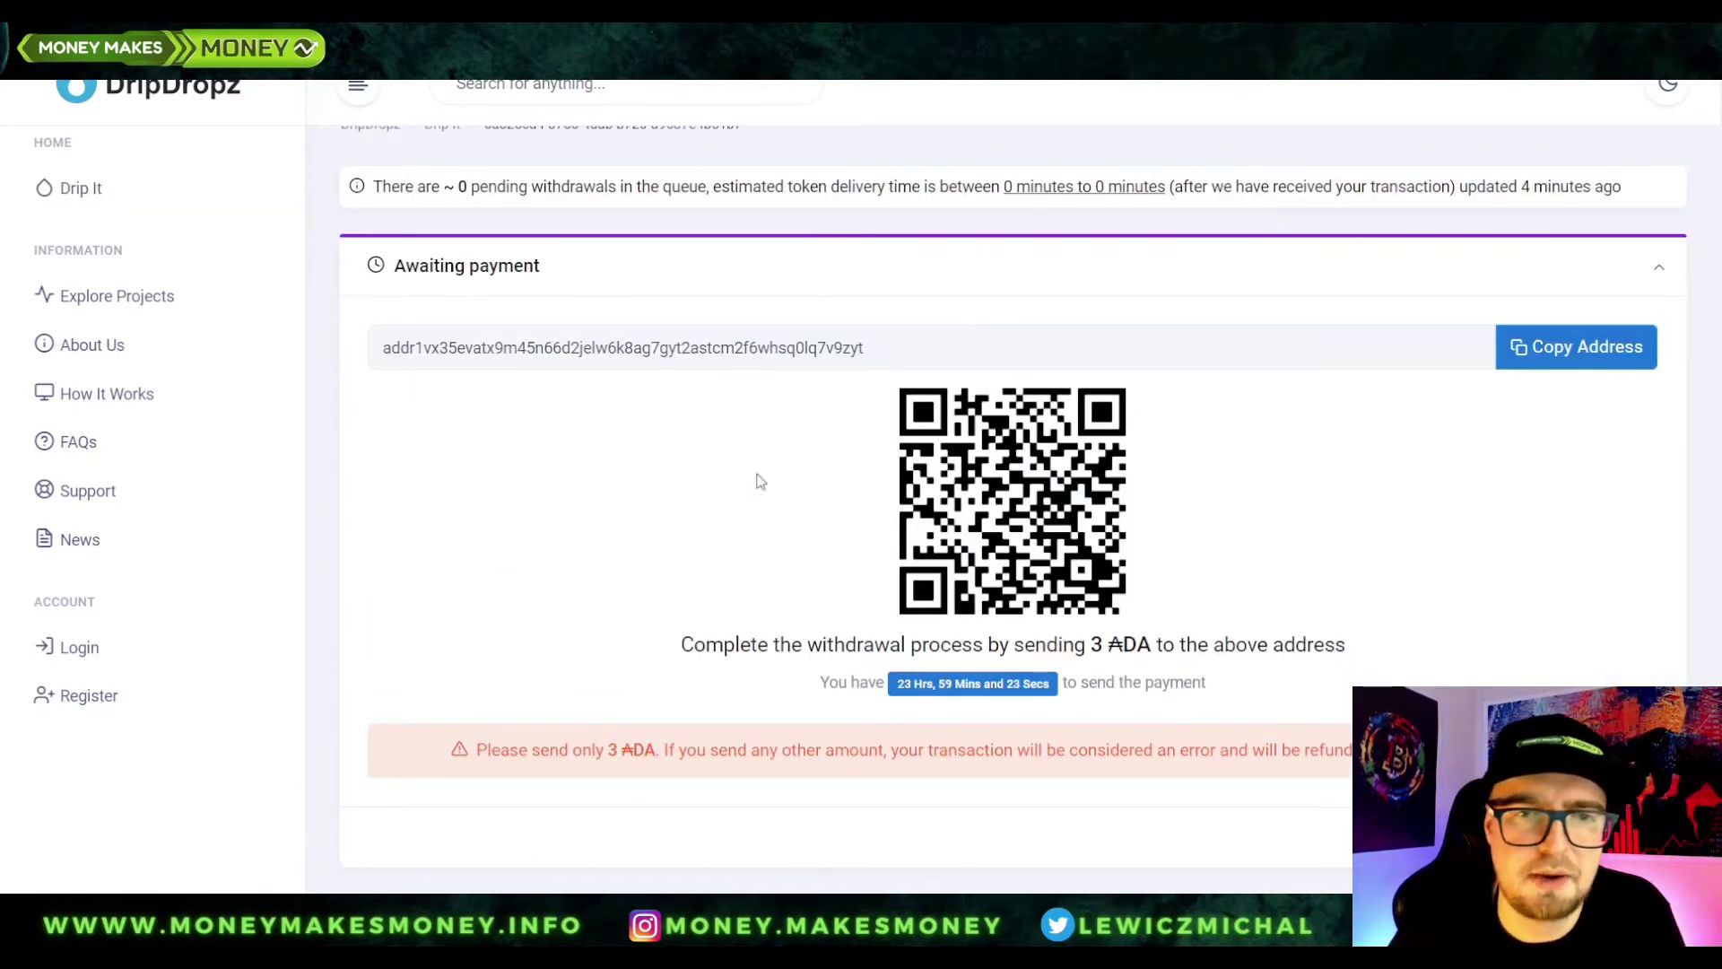
Review the 3 ADA payment requirement and the transaction details, and copy the claim's payment address
left_click_drag(1091, 648, 1157, 632)
left_click(1121, 637)
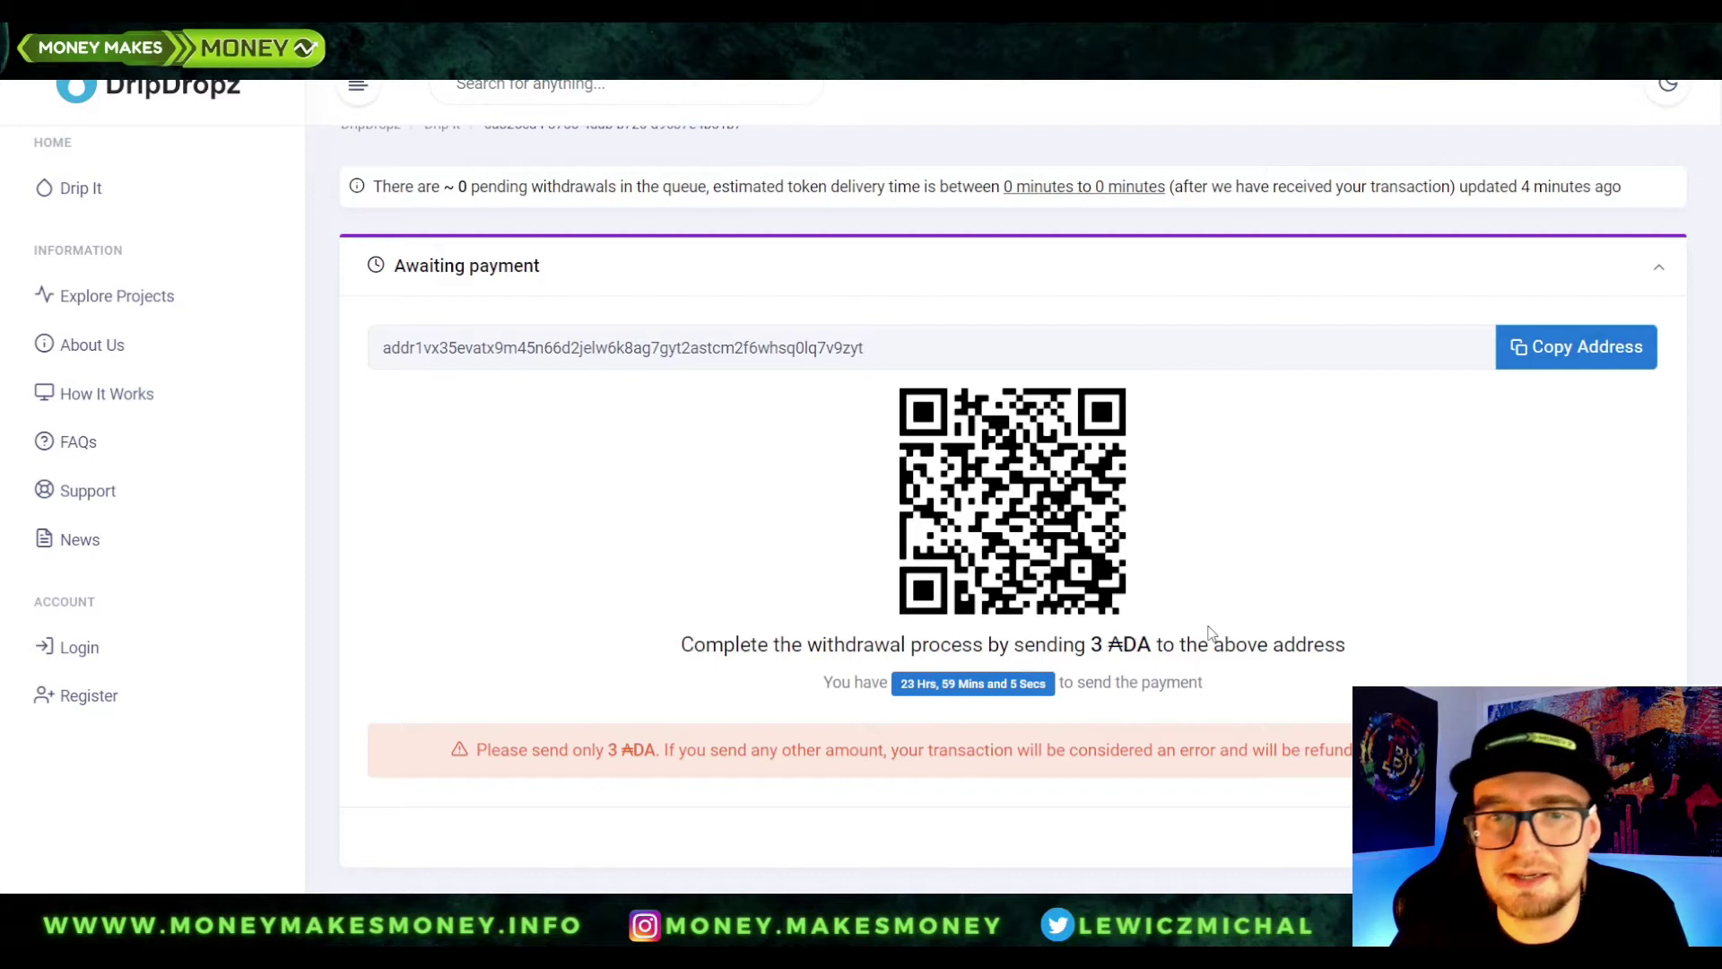
scroll(498, 283, "down", 5)
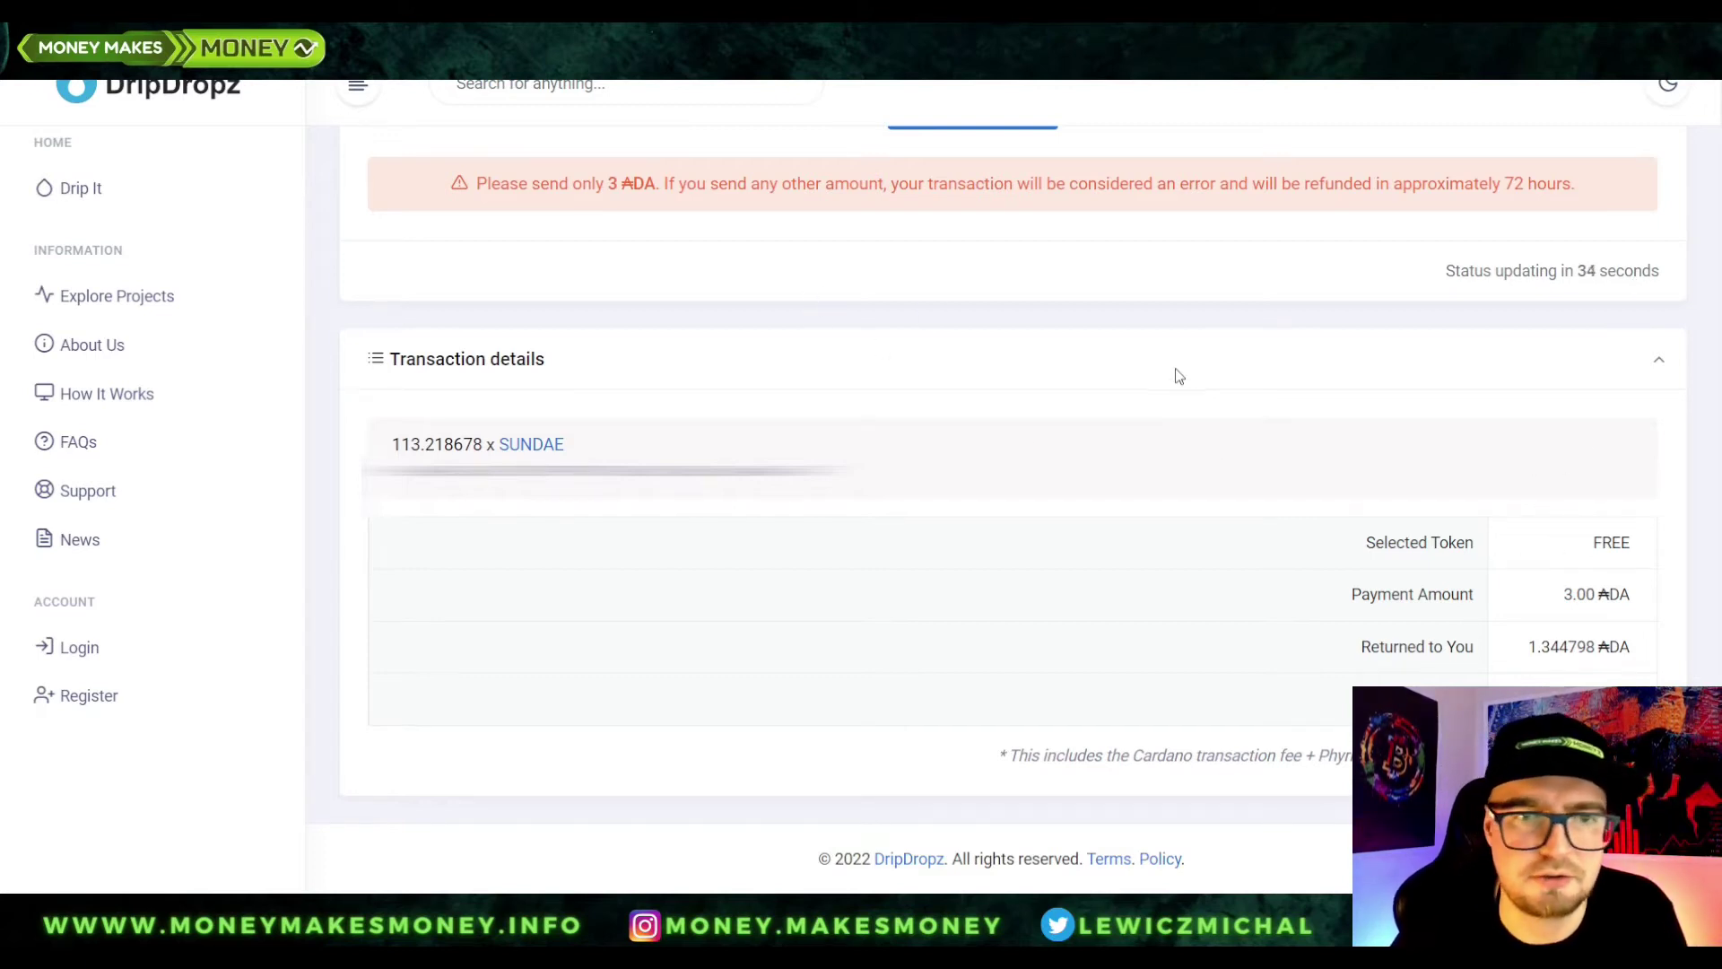
scroll(1181, 373, "up", 5)
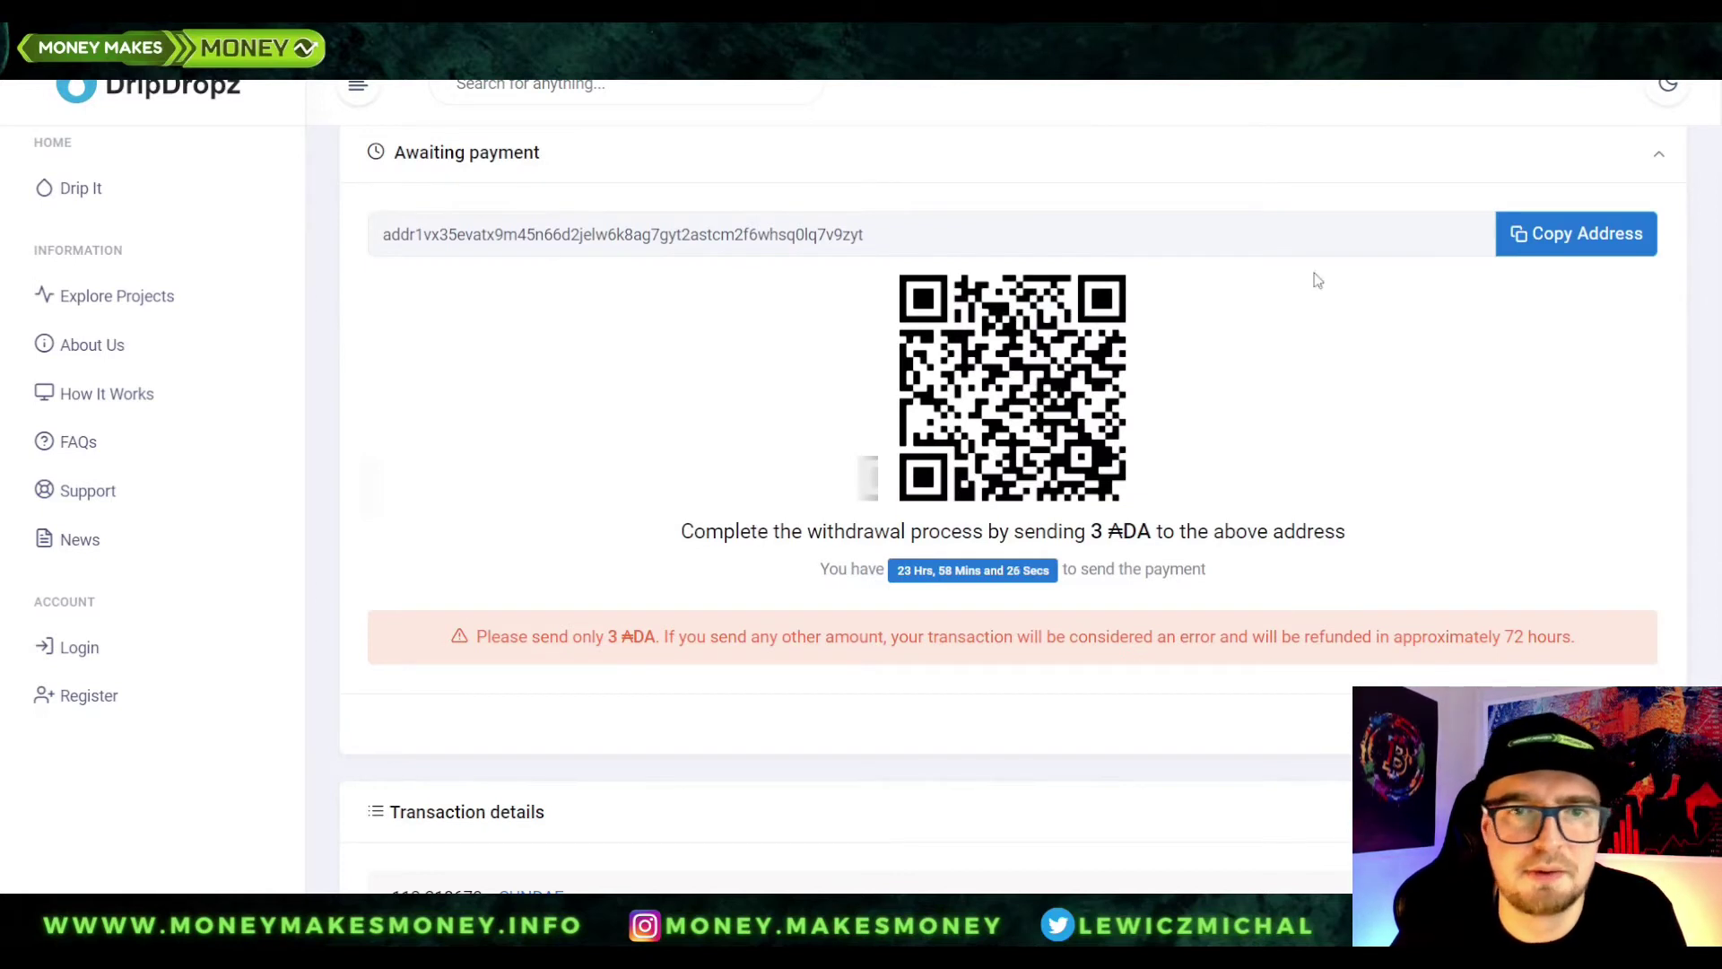
left_click(1583, 235)
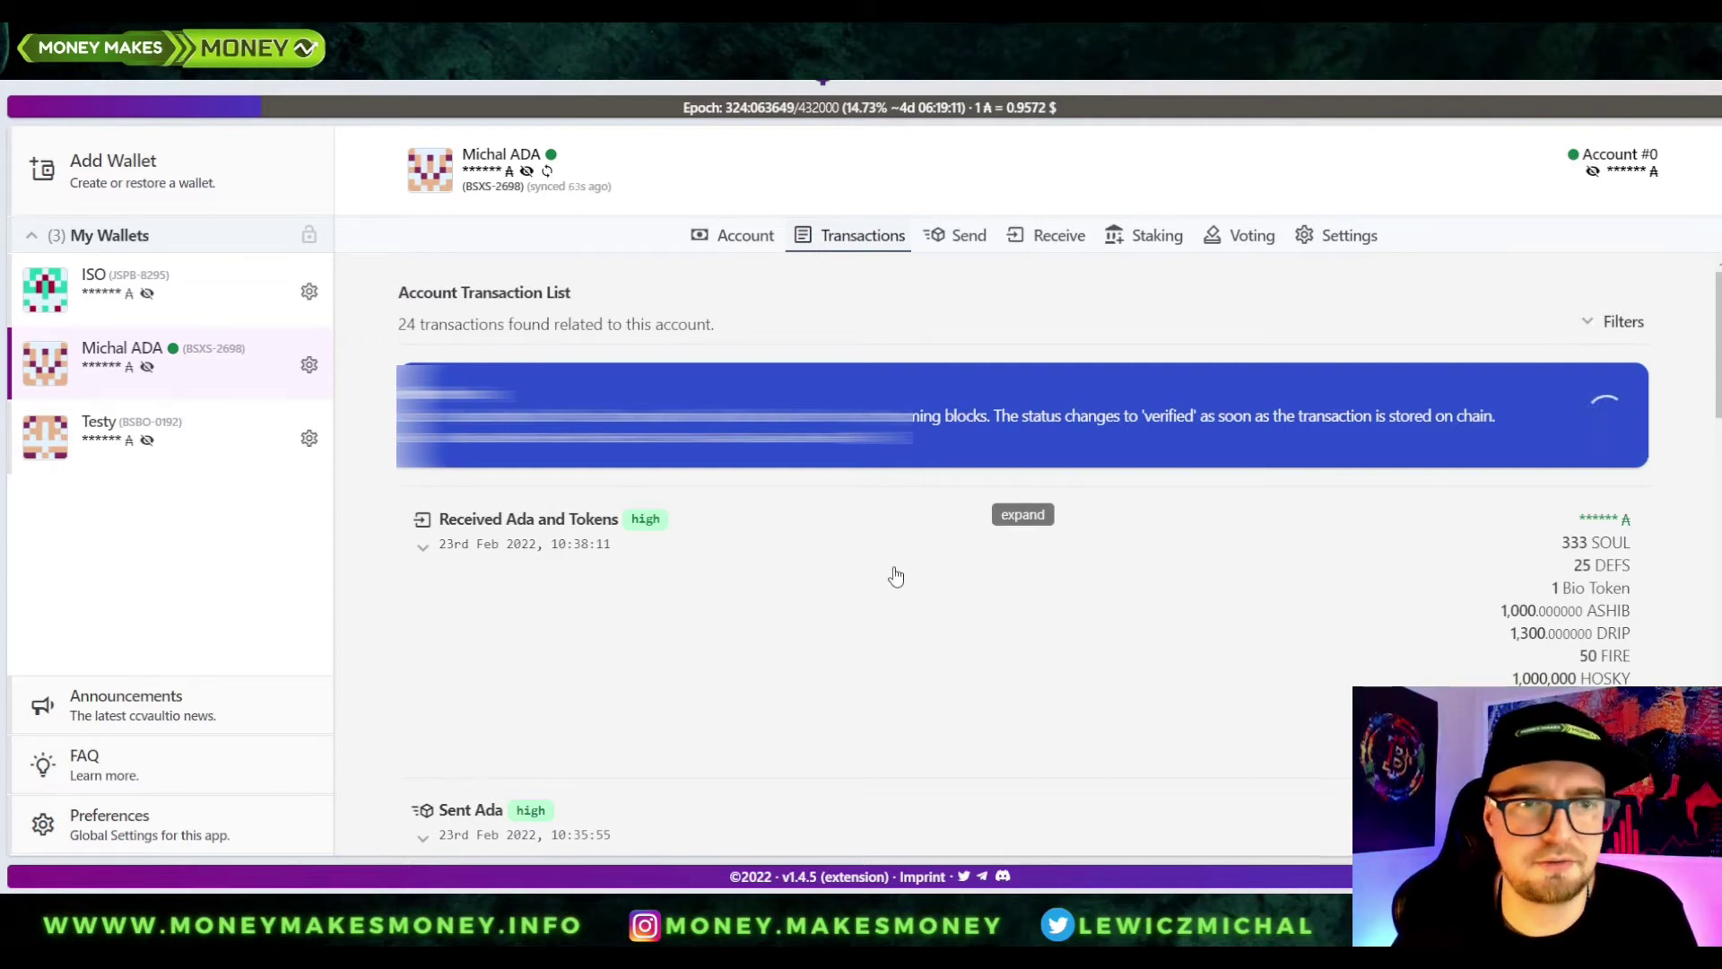
Open the Testy wallet in ccvault, then return to the DripDropz claim form and check that wallet's dropz
left_click(229, 449)
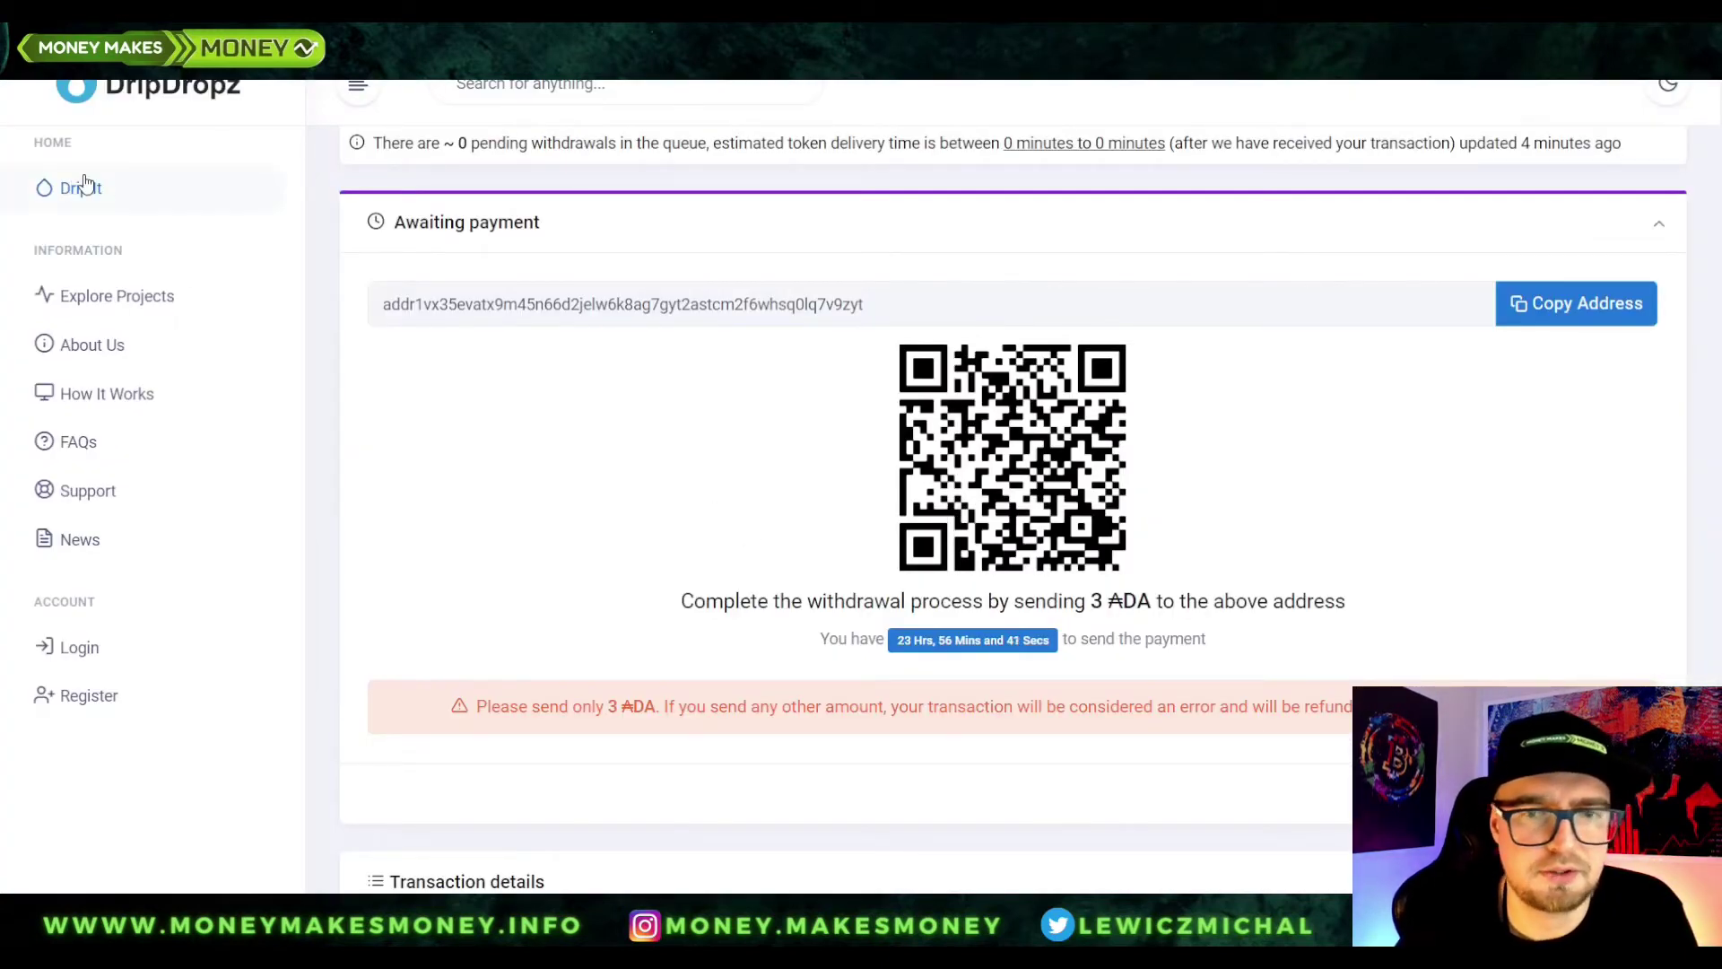
left_click(84, 185)
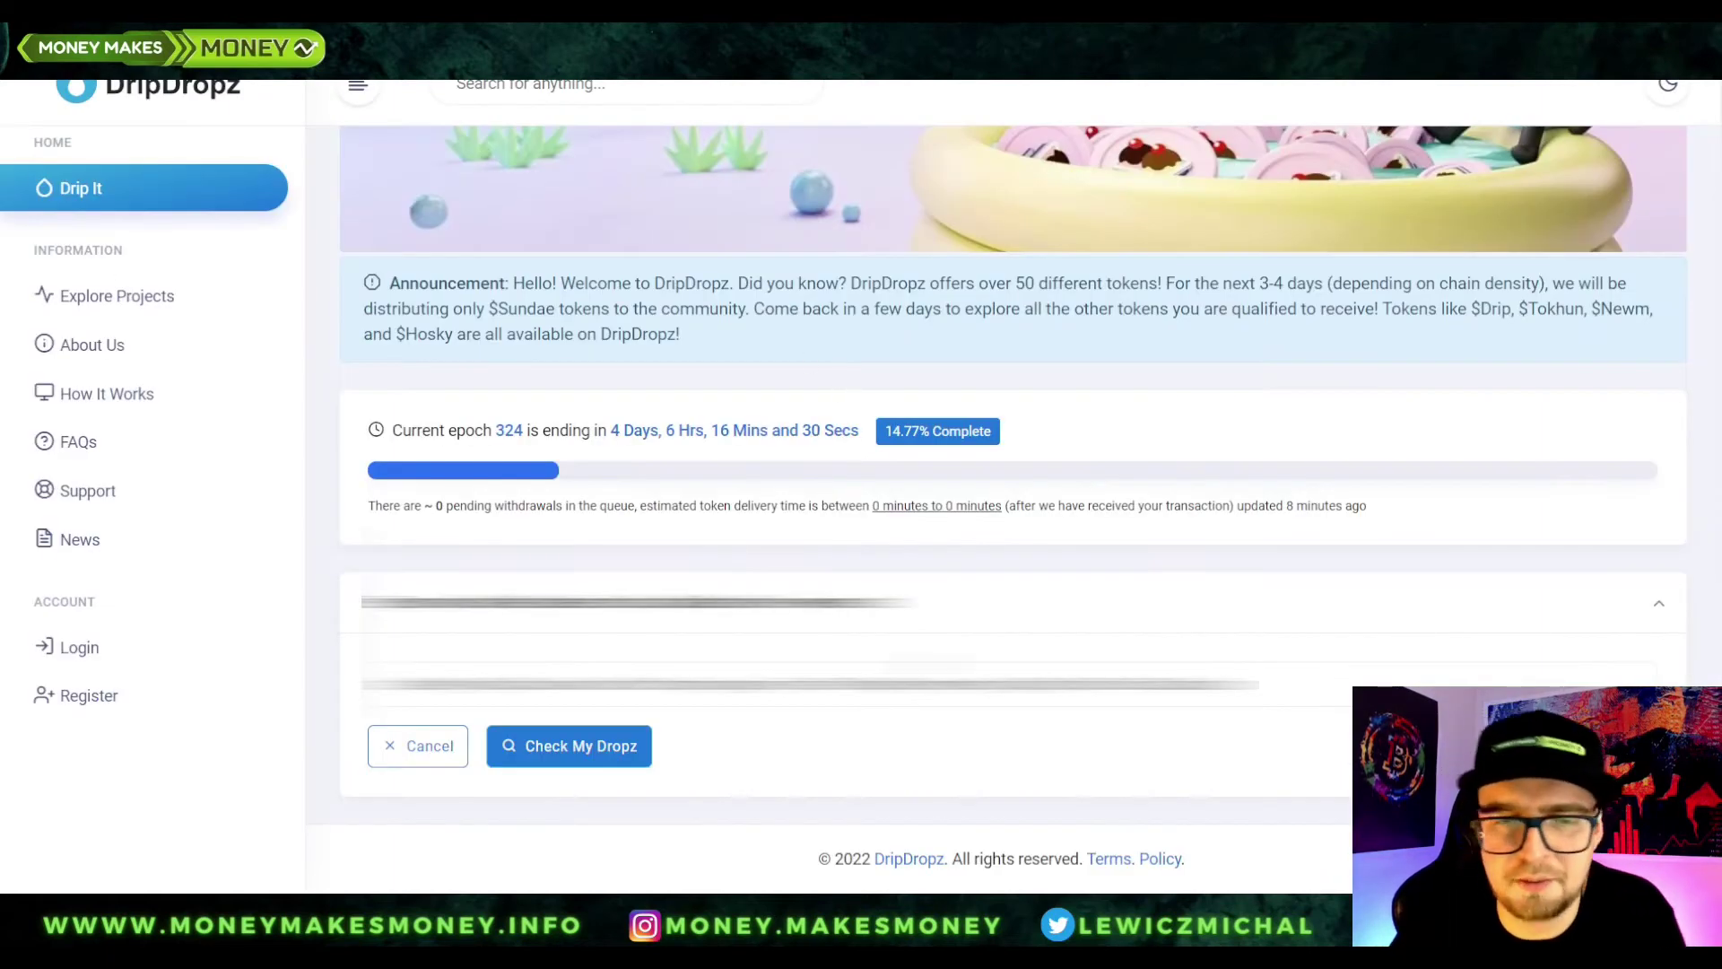
left_click(547, 746)
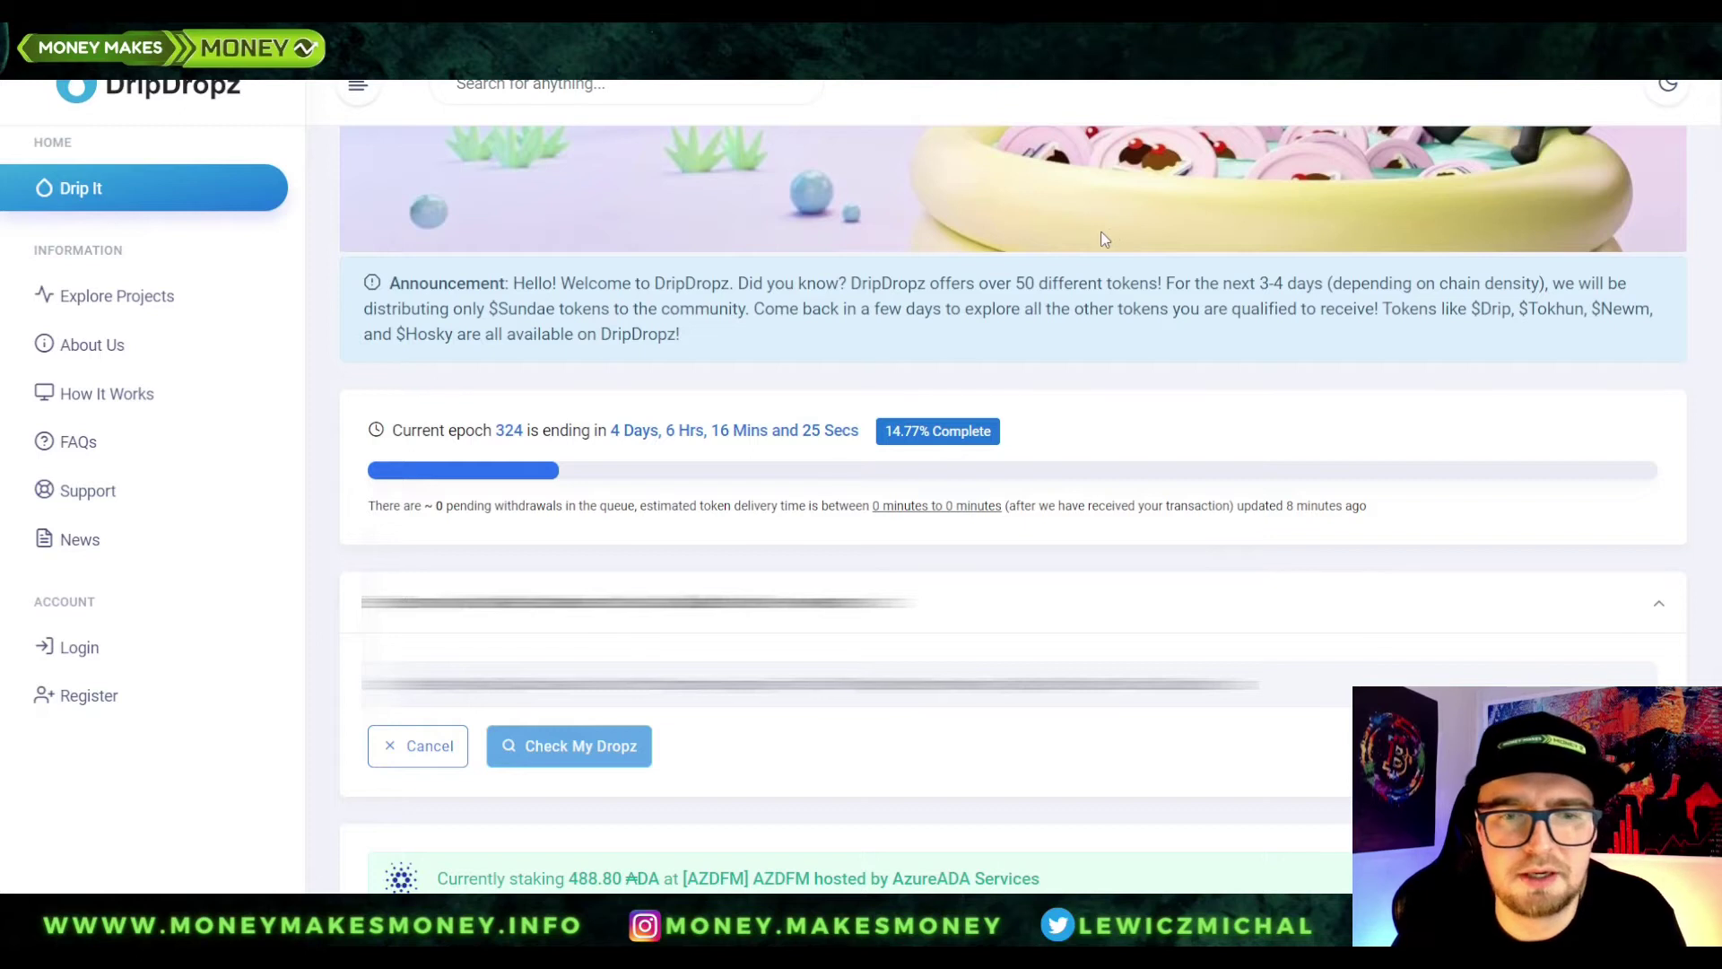
Claim the SUNDAE tokens available to the Testy wallet, accepting the terms and policy
scroll(876, 499, "down", 10)
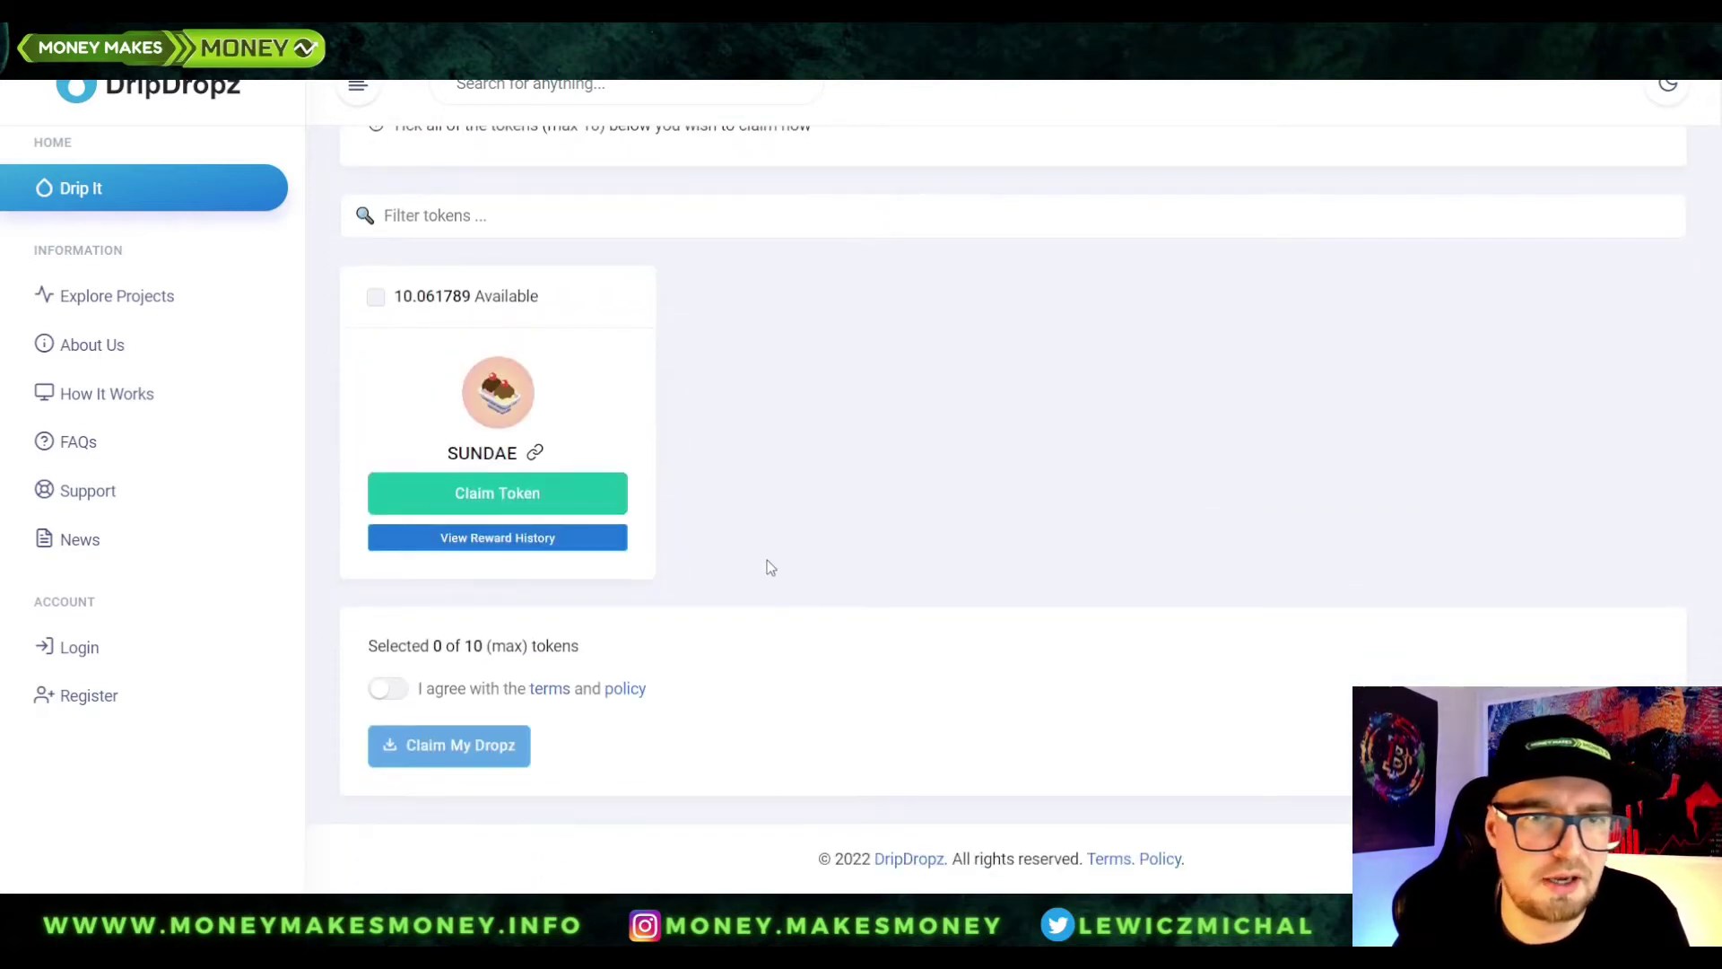
left_click(376, 298)
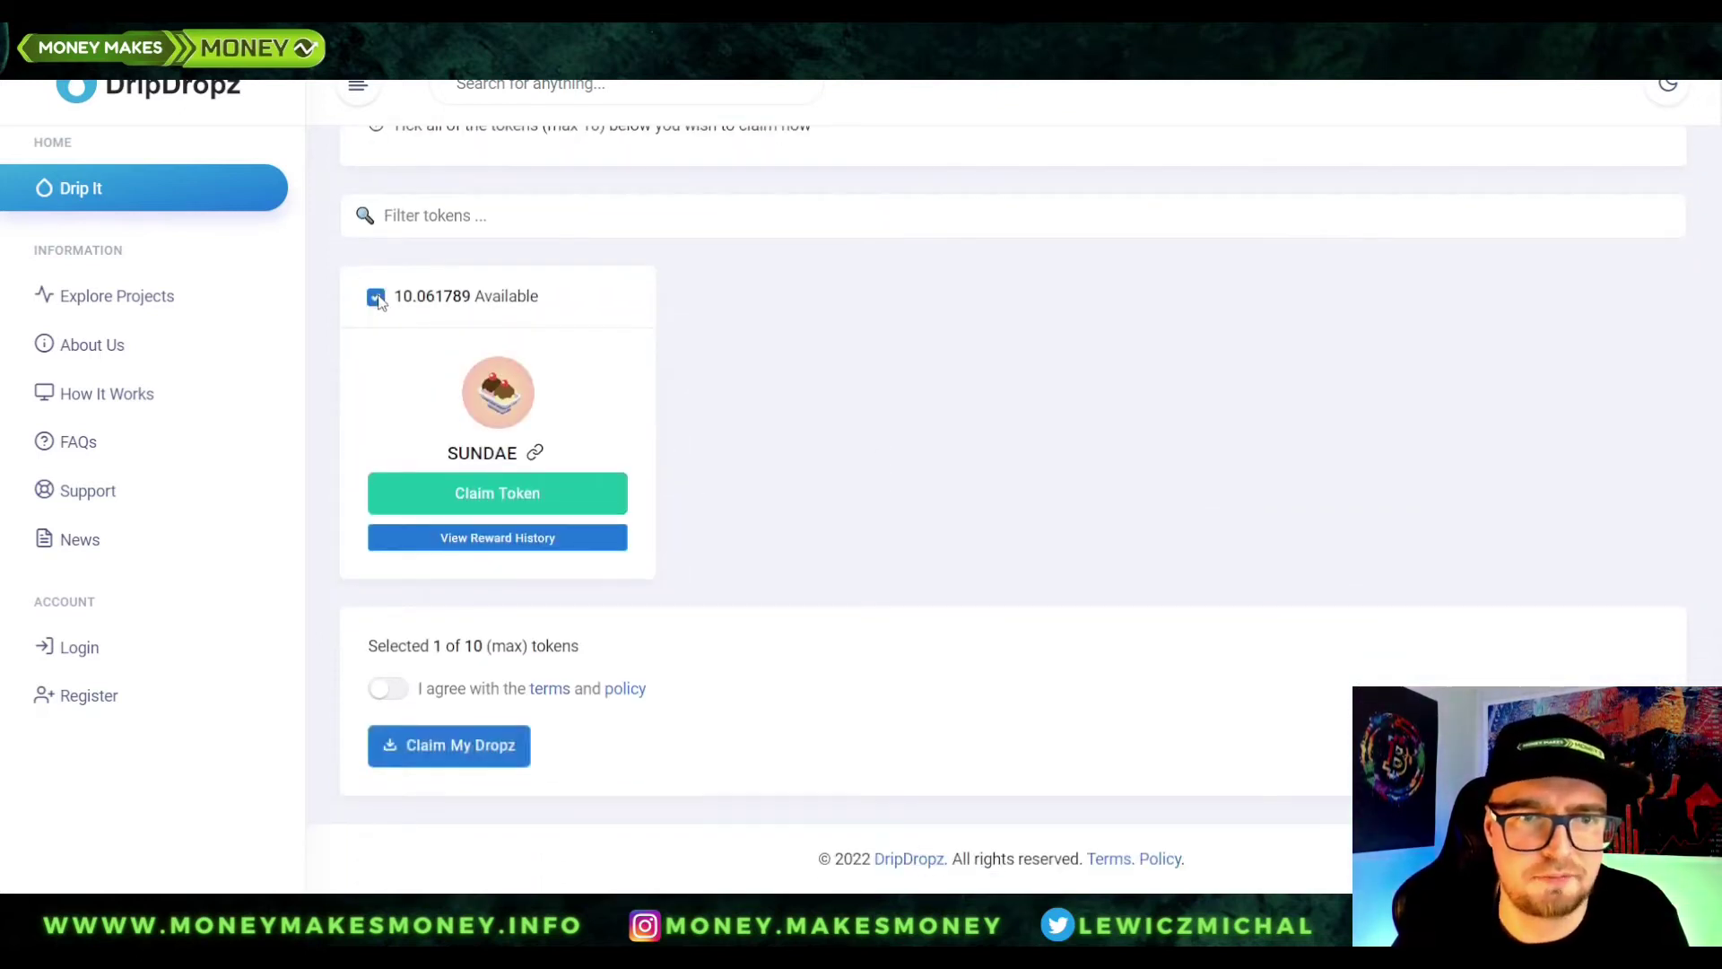
left_click(389, 695)
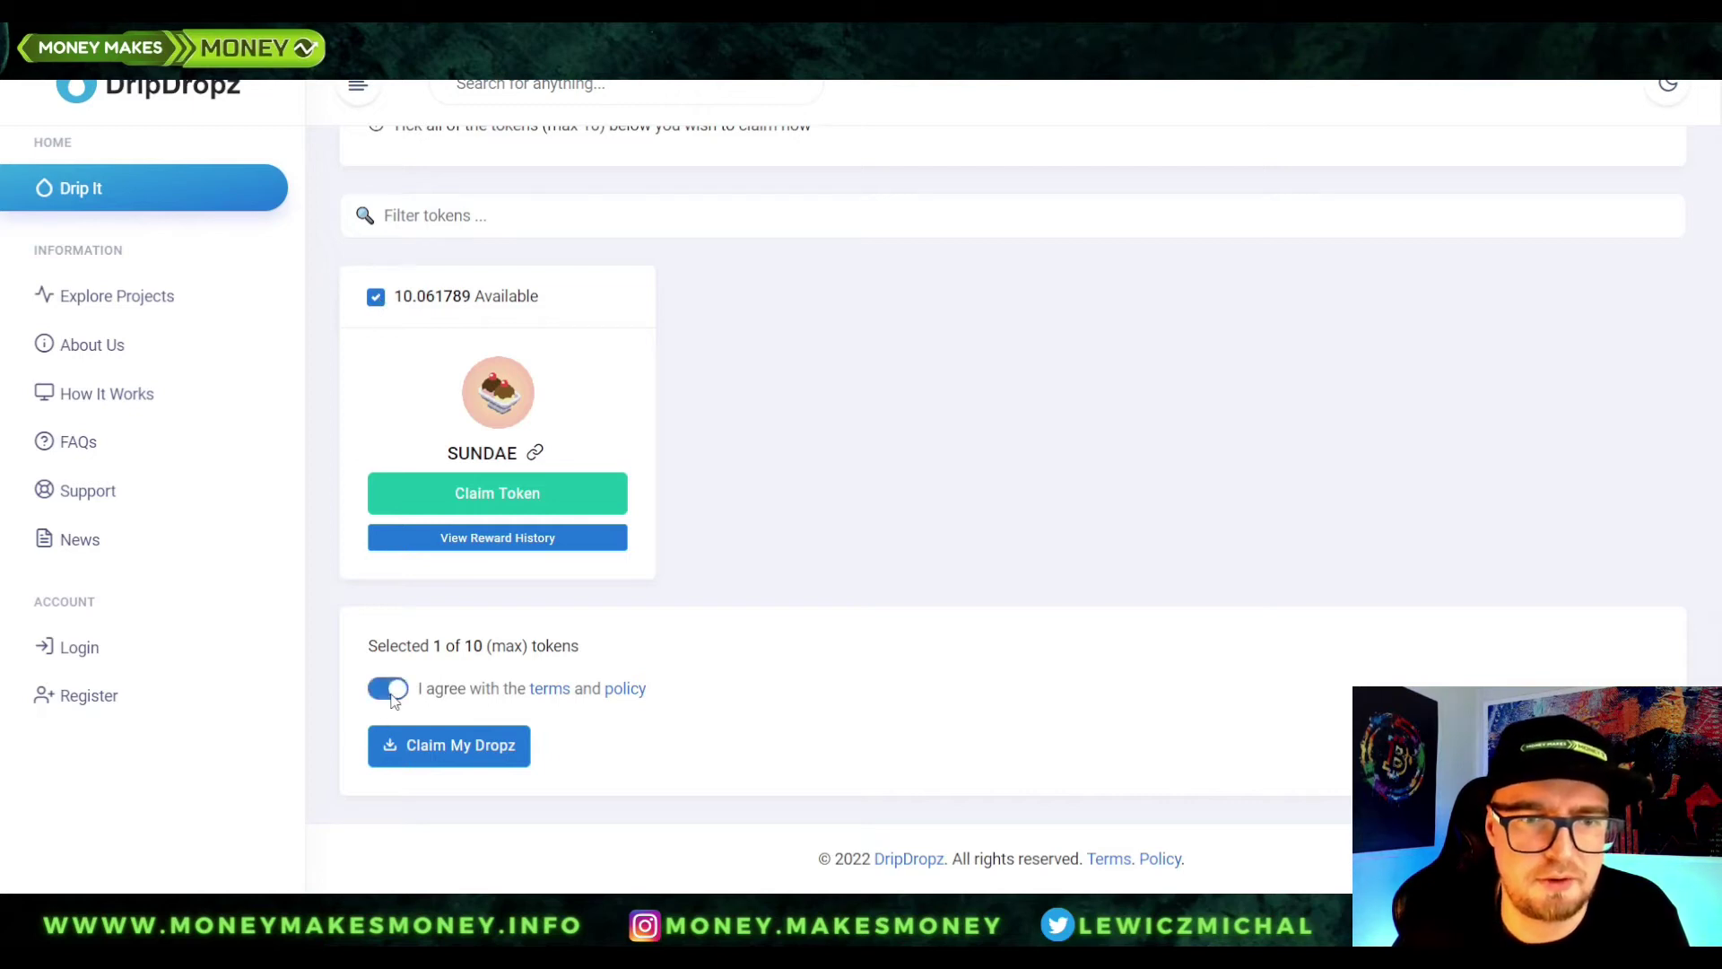
left_click(480, 738)
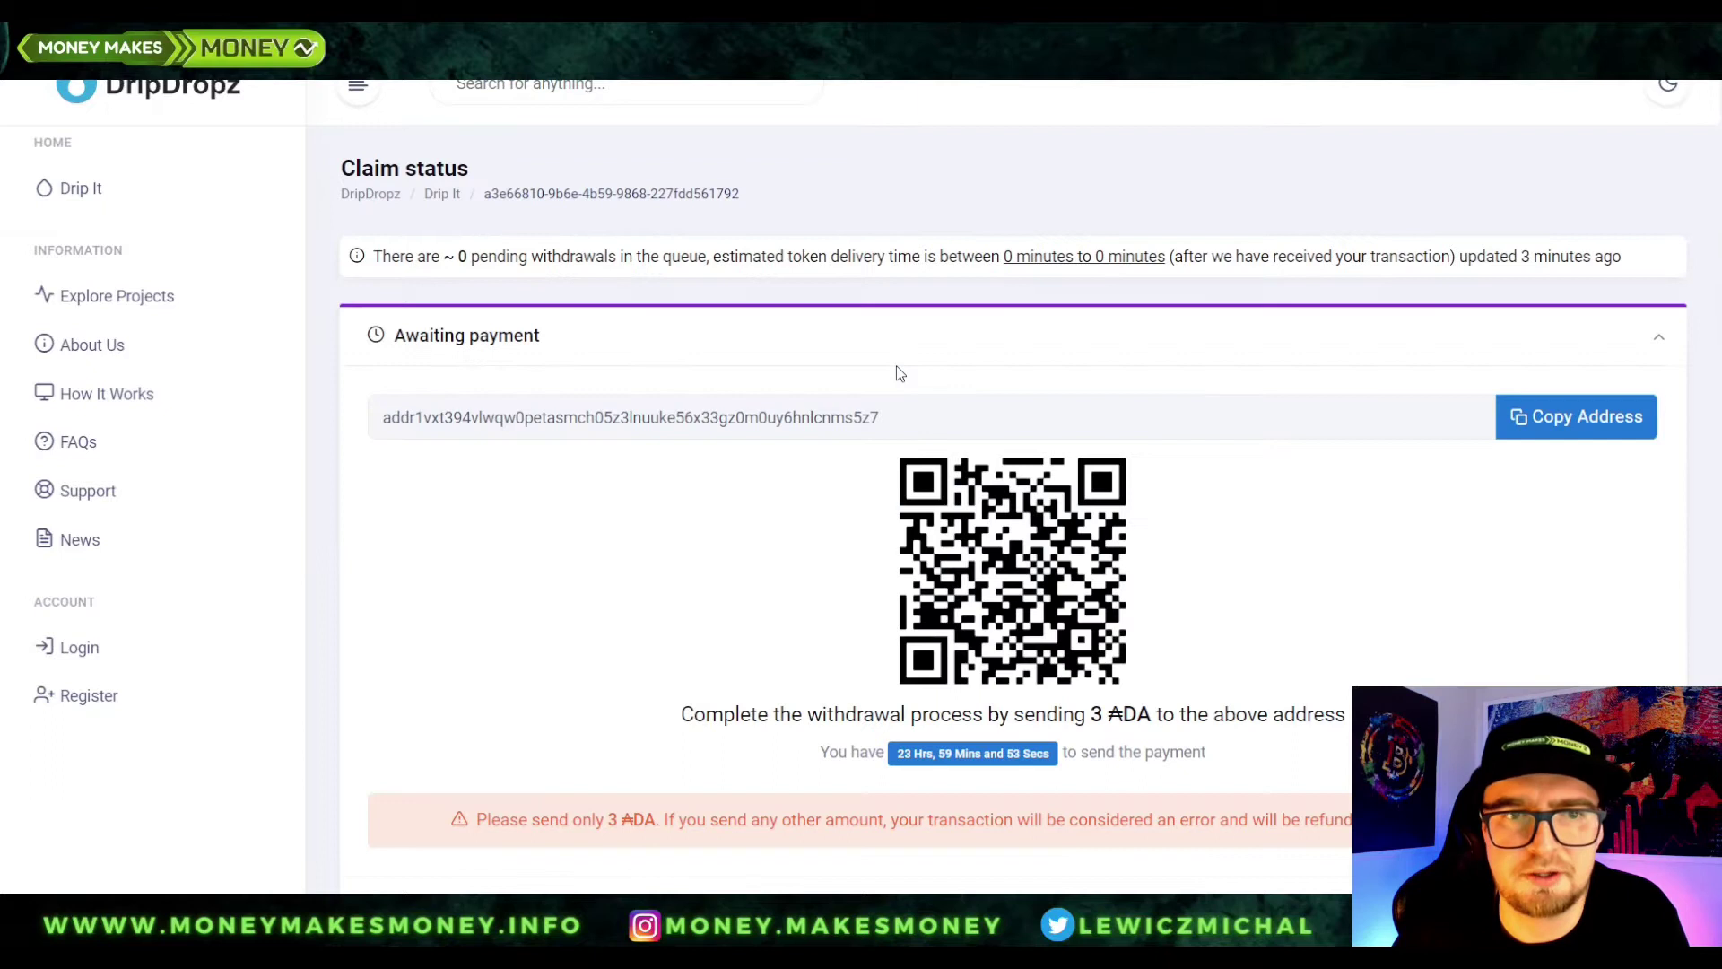
Copy the payment address for the Testy wallet's claim
scroll(896, 364, "down", 3)
scroll(888, 391, "up", 1)
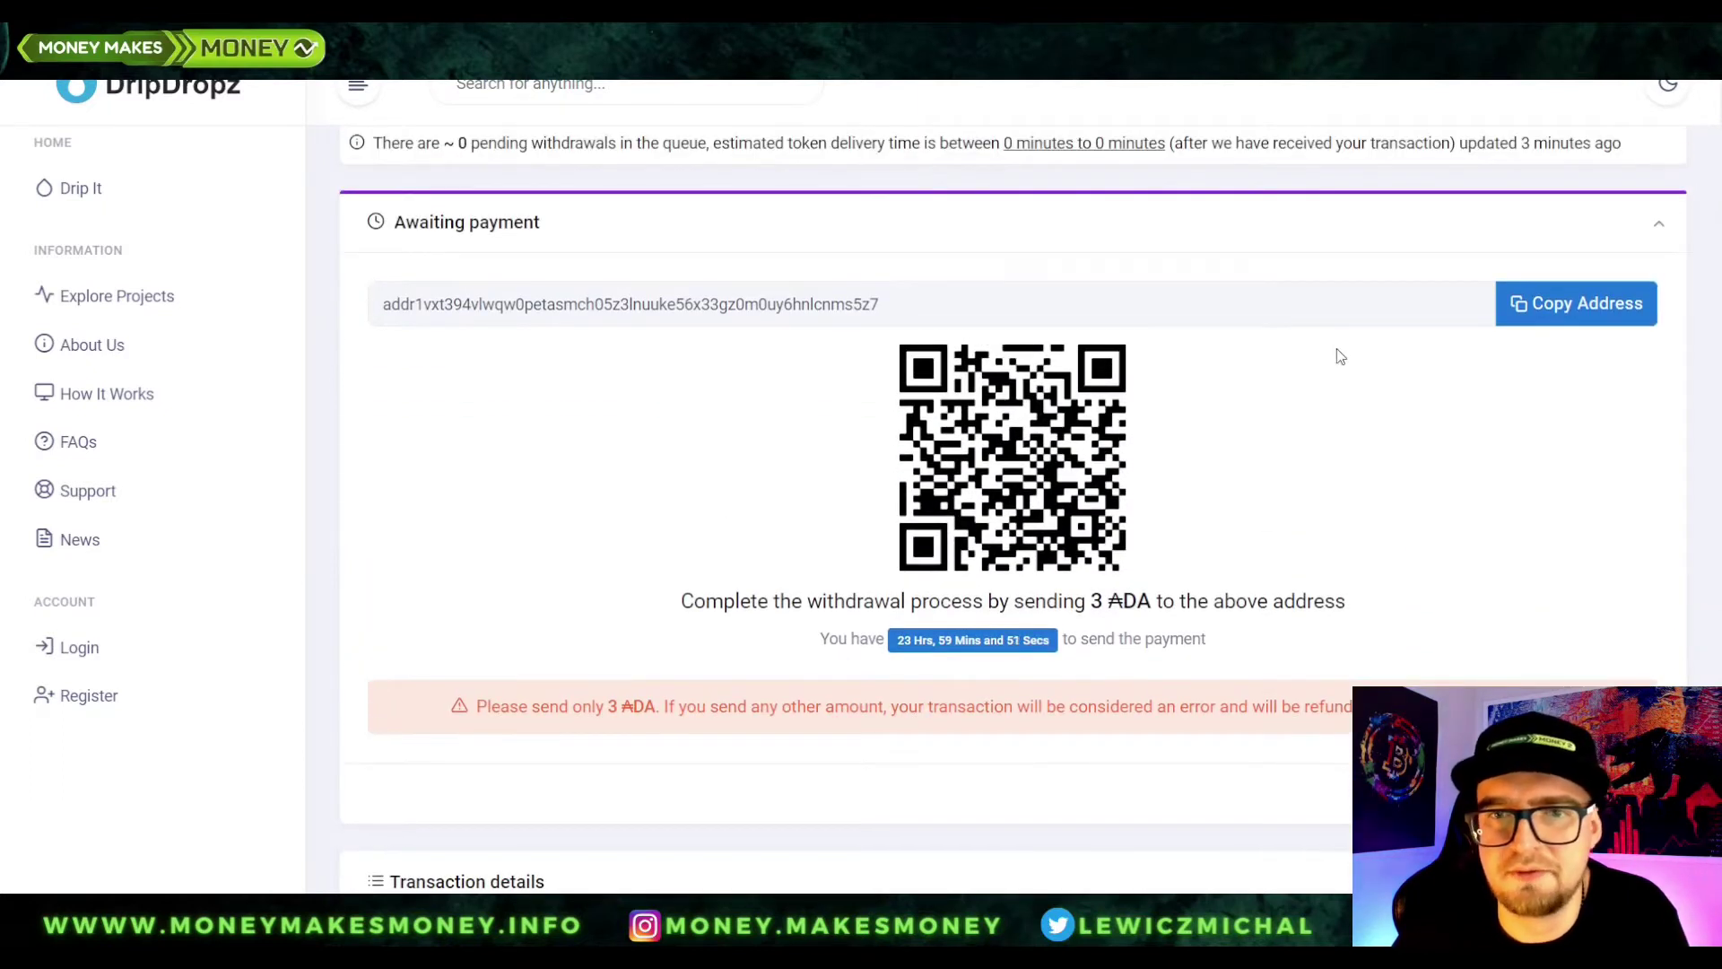
left_click(1565, 303)
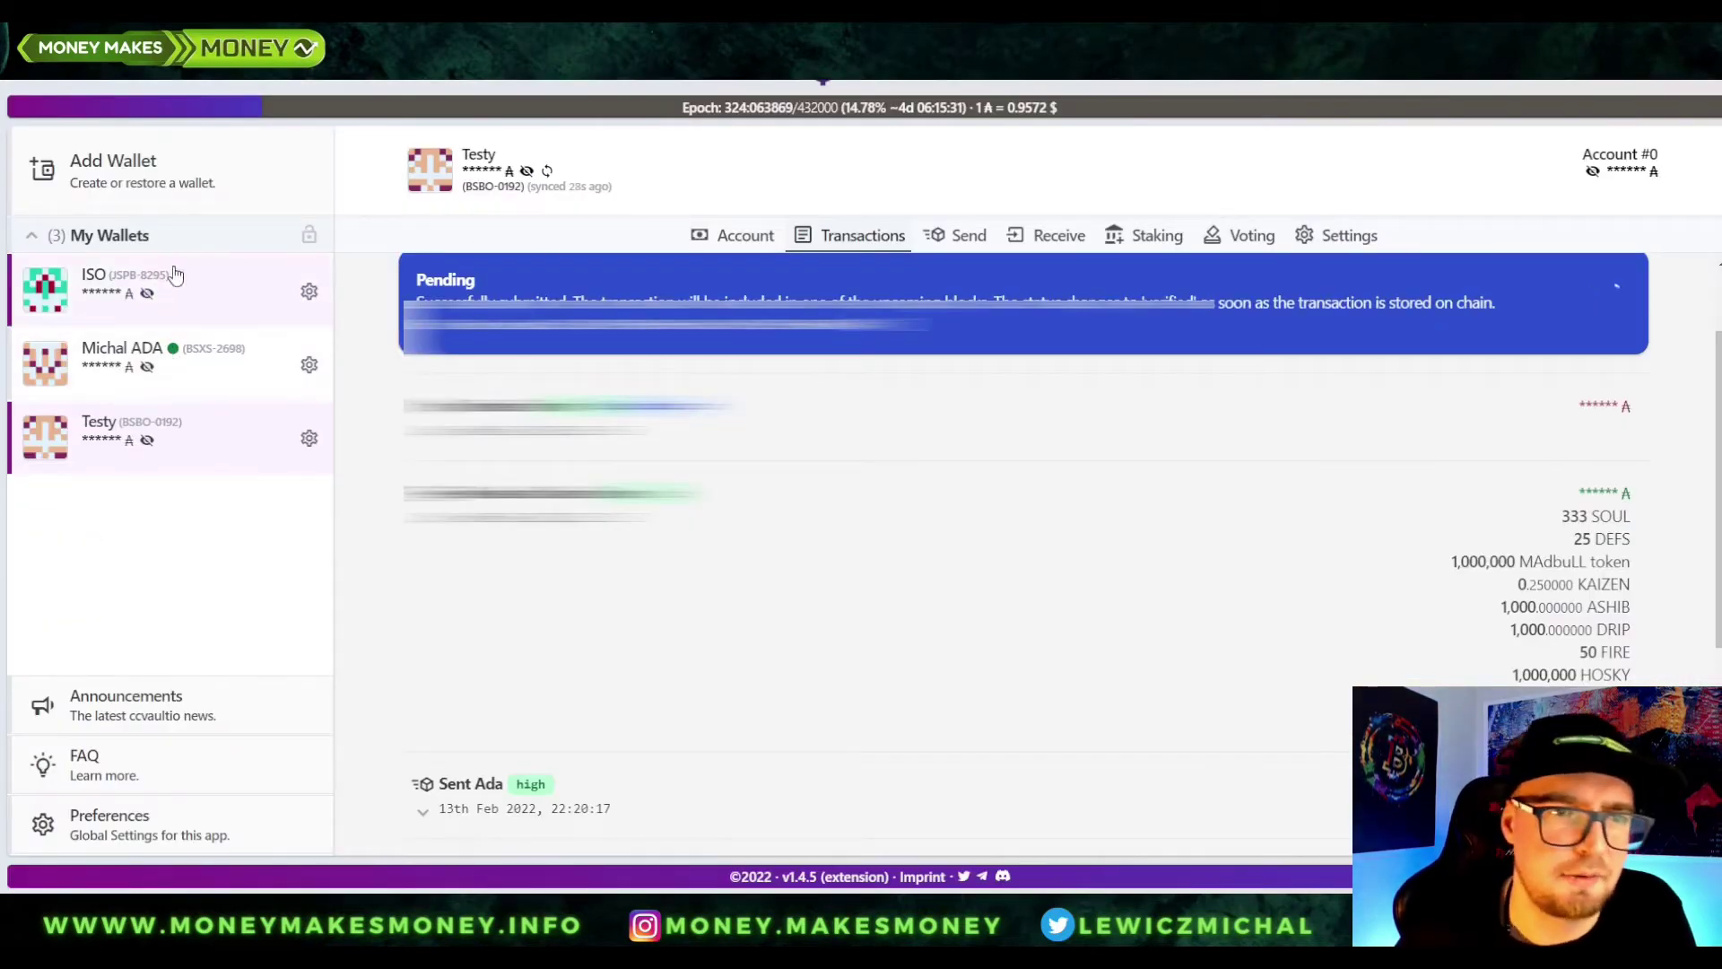
Open the ISO wallet's receive page in ccvault, then replace the address in the DripDropz claim form with a pasted one and check its dropz
left_click(211, 285)
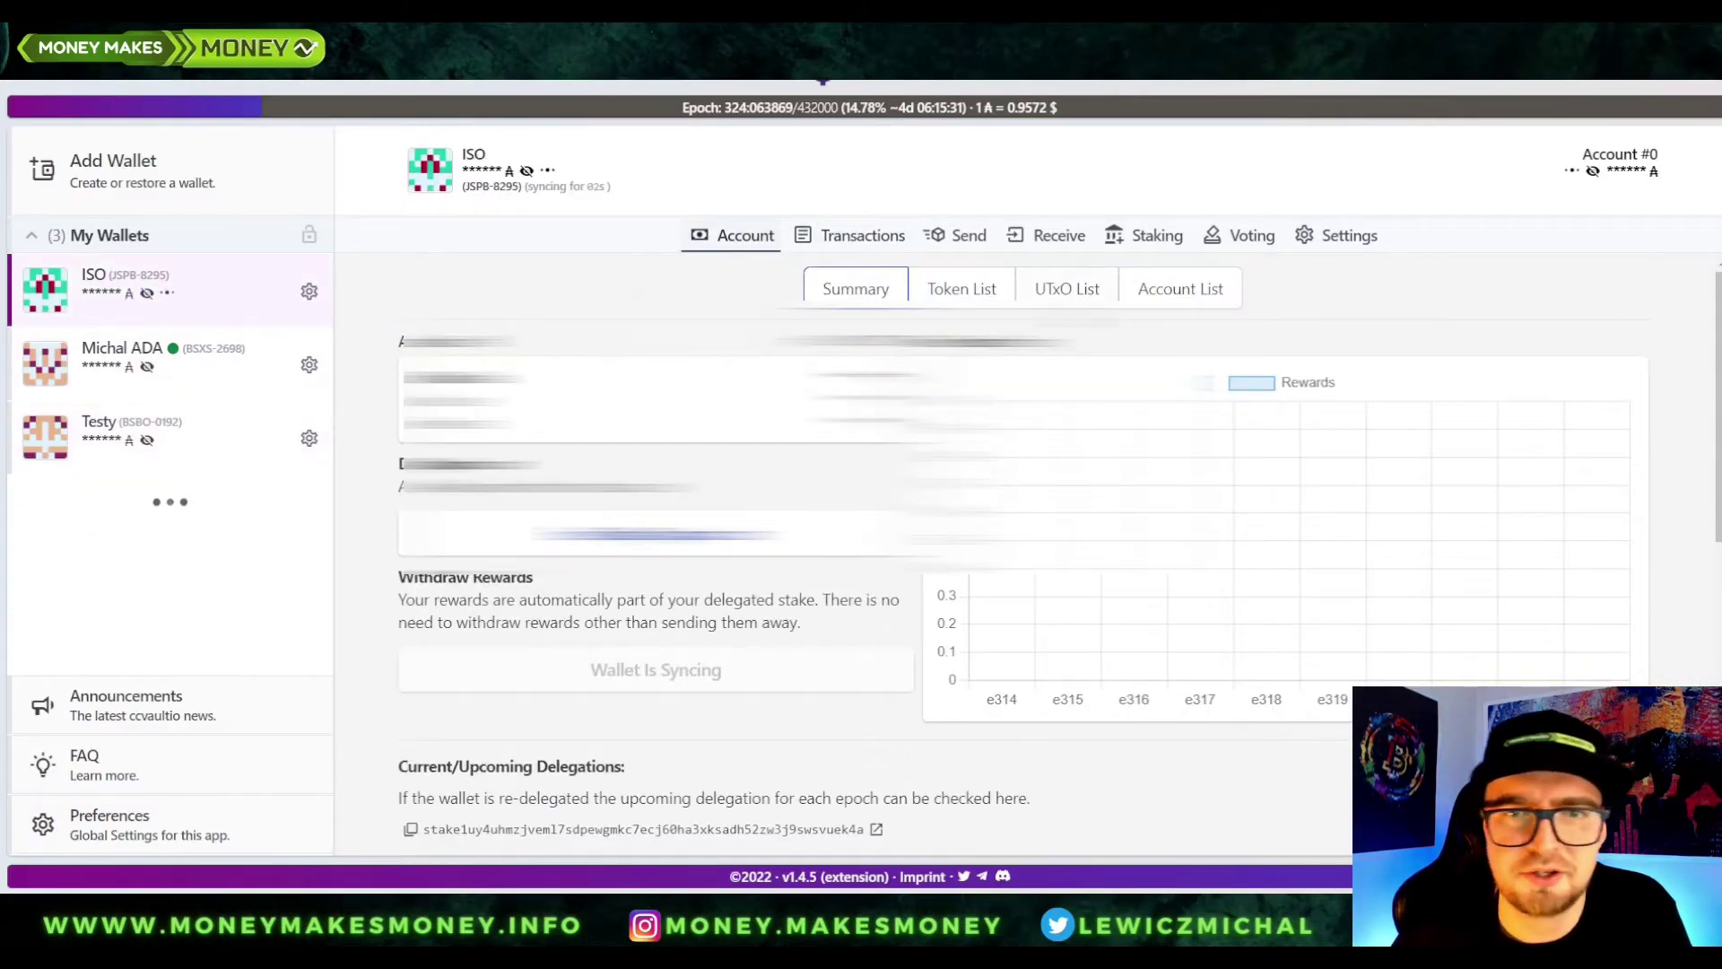
left_click(1024, 231)
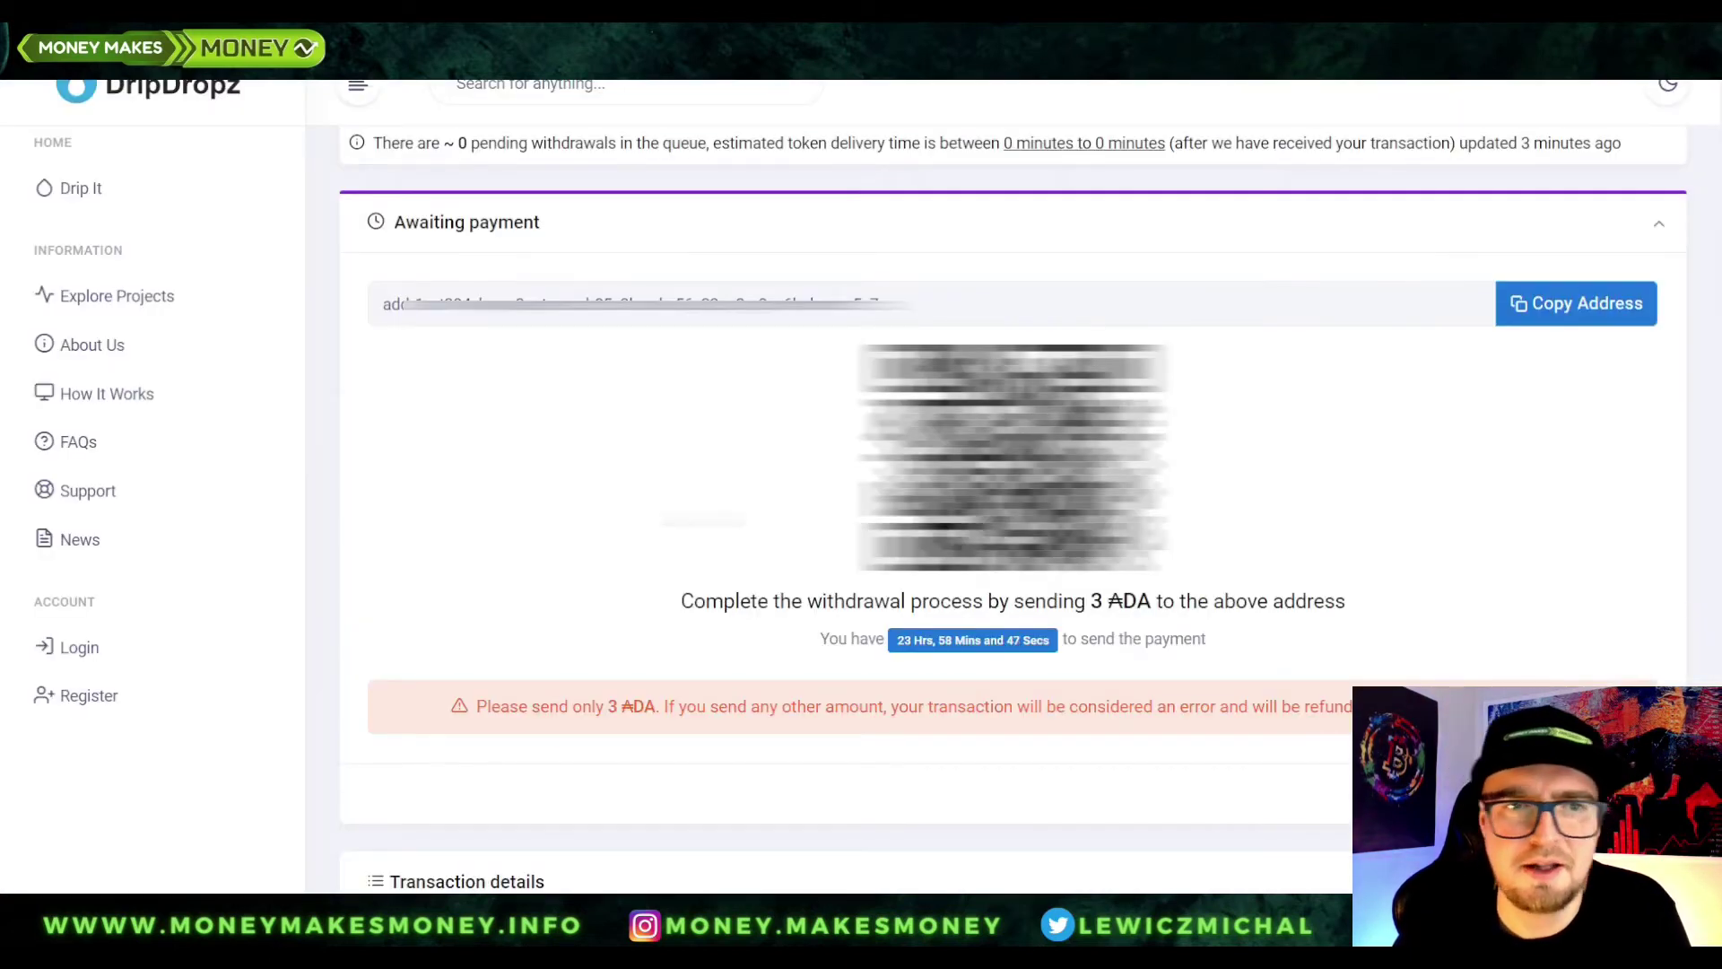
scroll(695, 615, "down", 5)
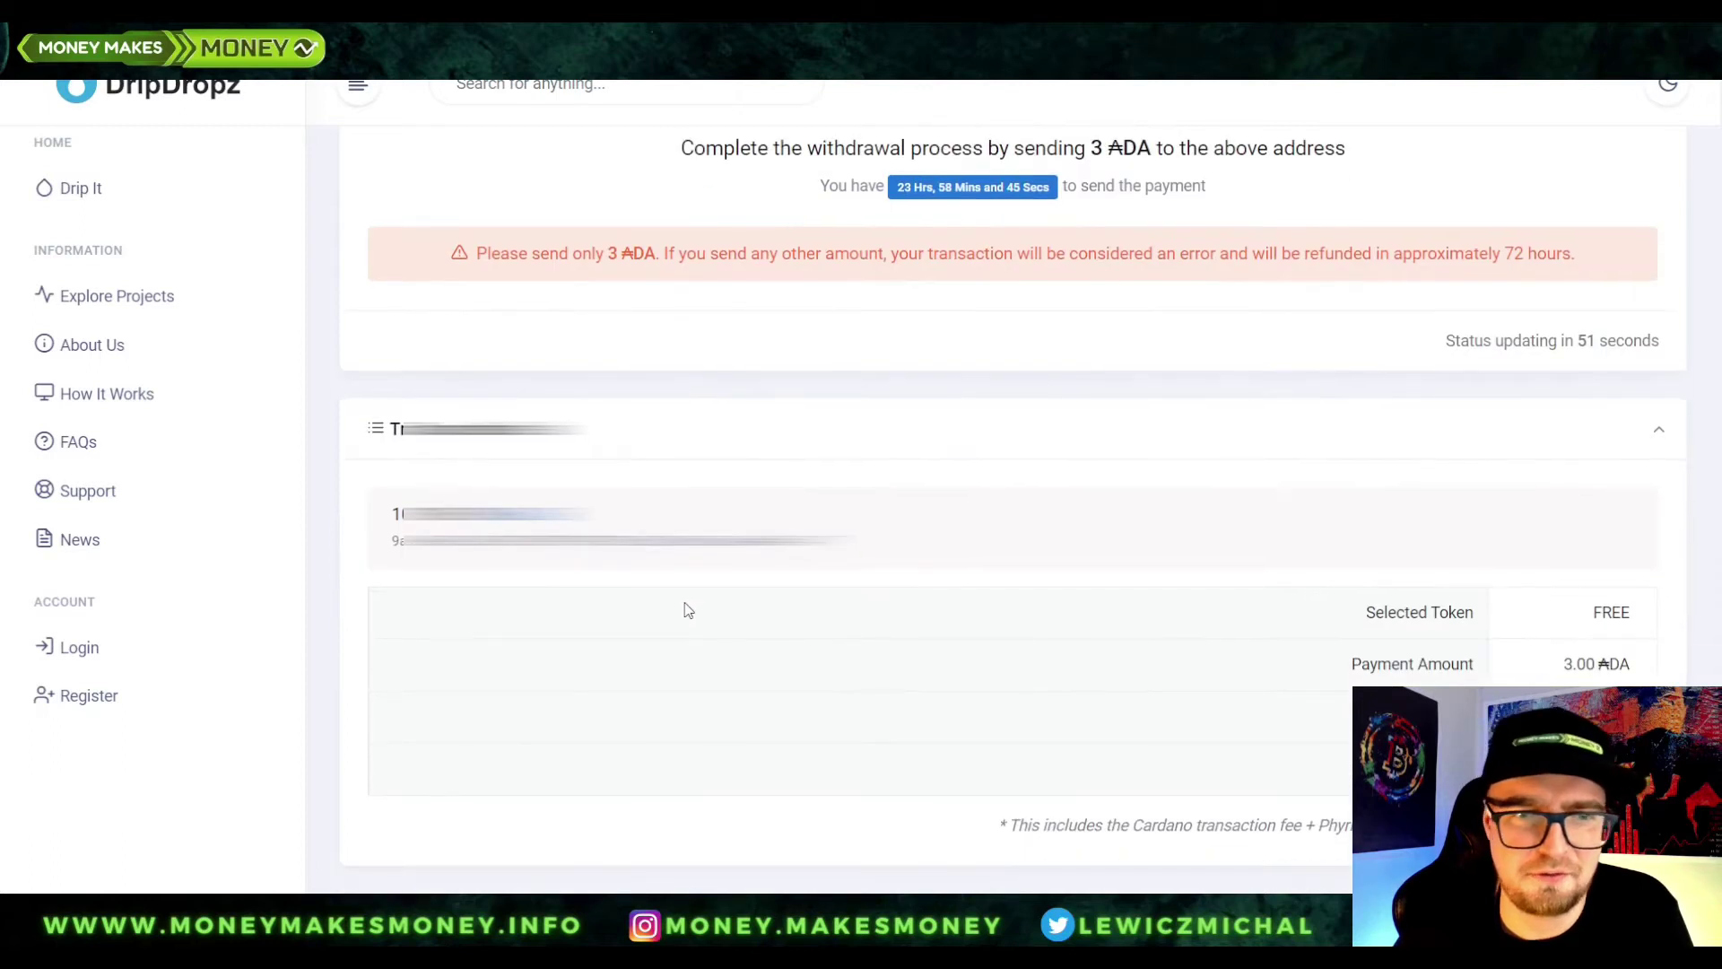
left_click(80, 189)
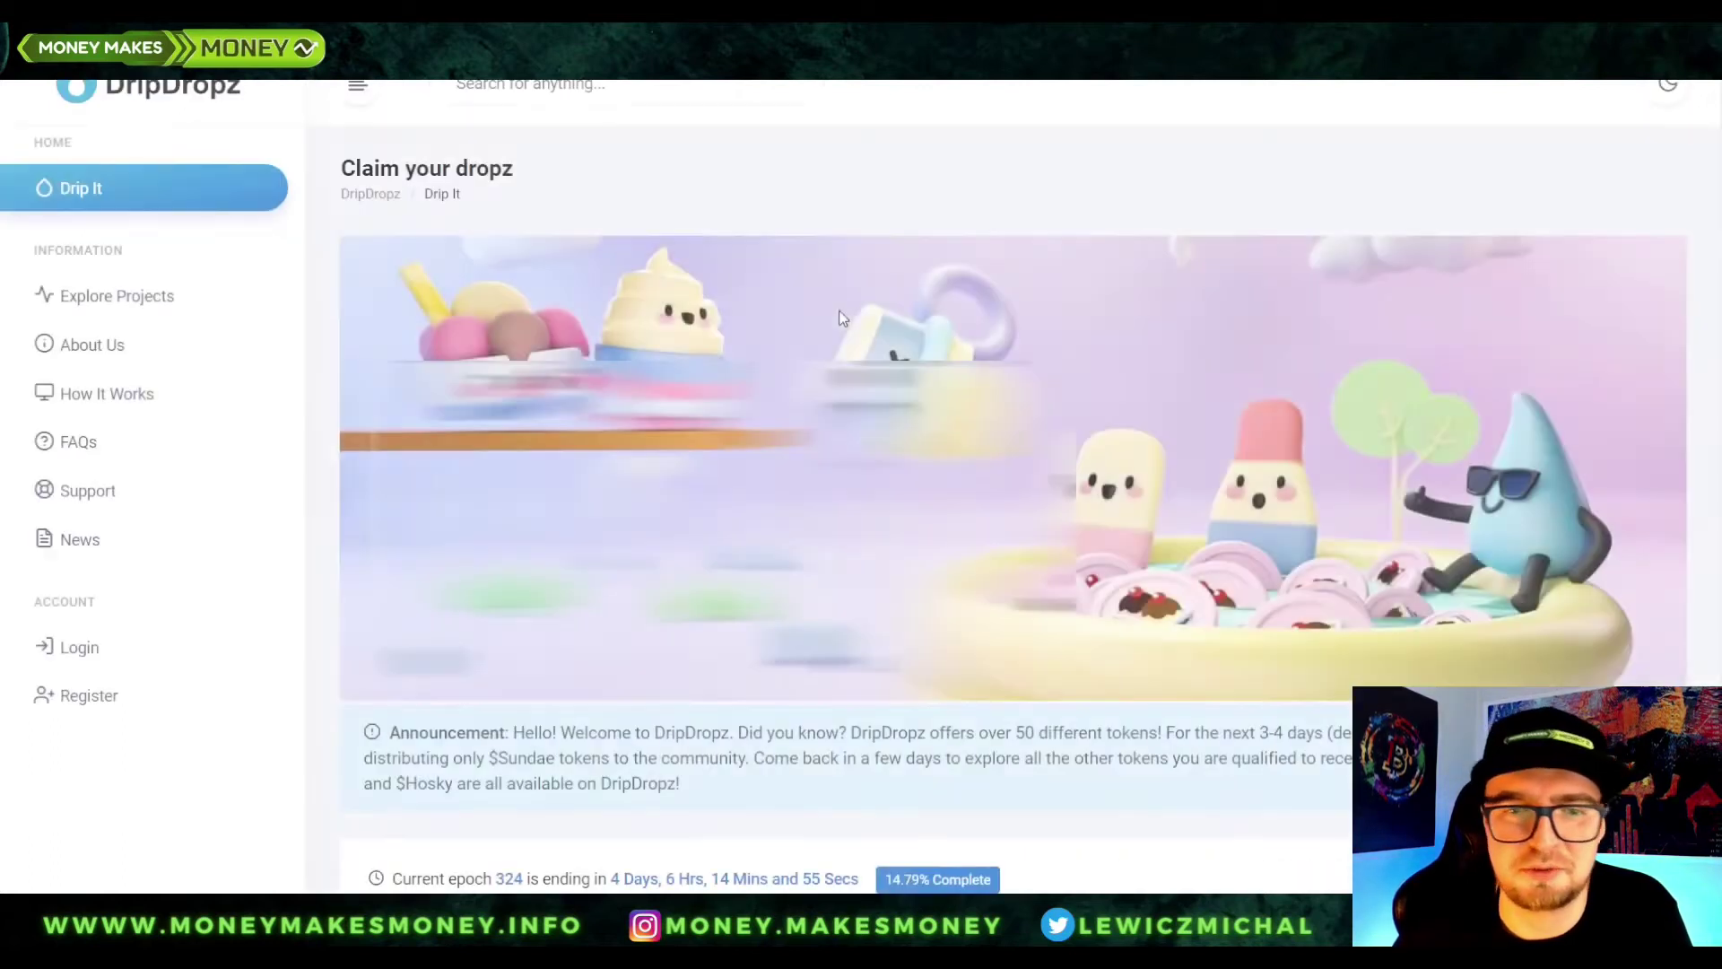
scroll(822, 337, "down", 5)
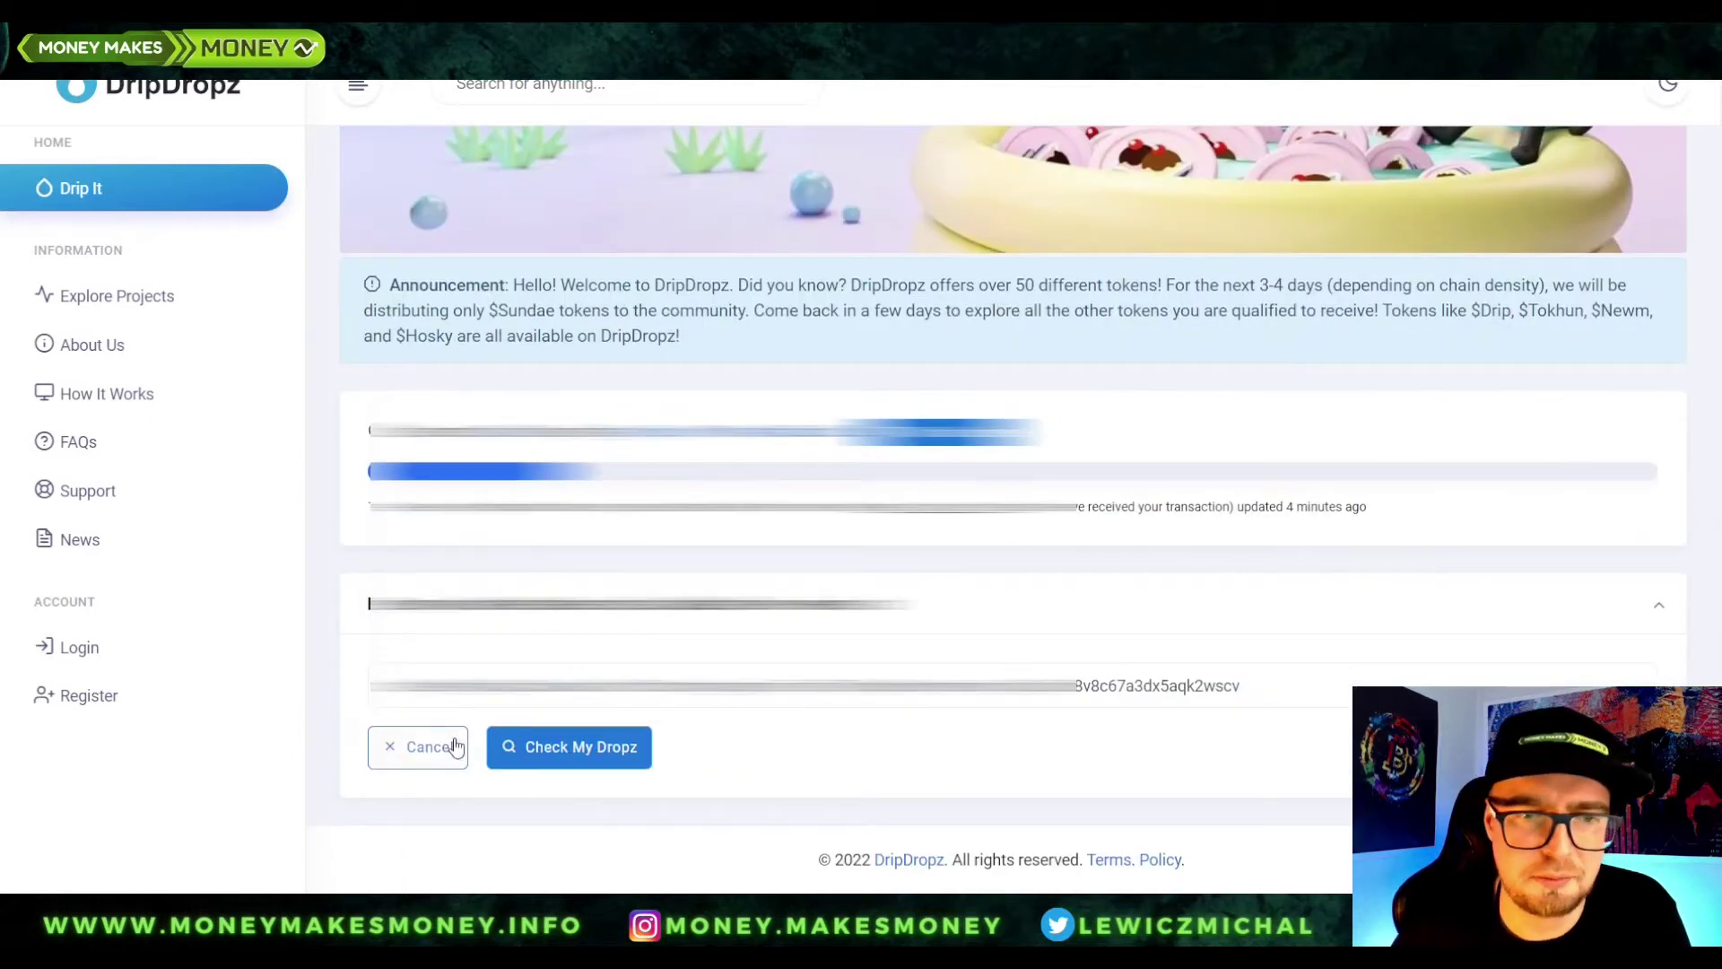
left_click(455, 746)
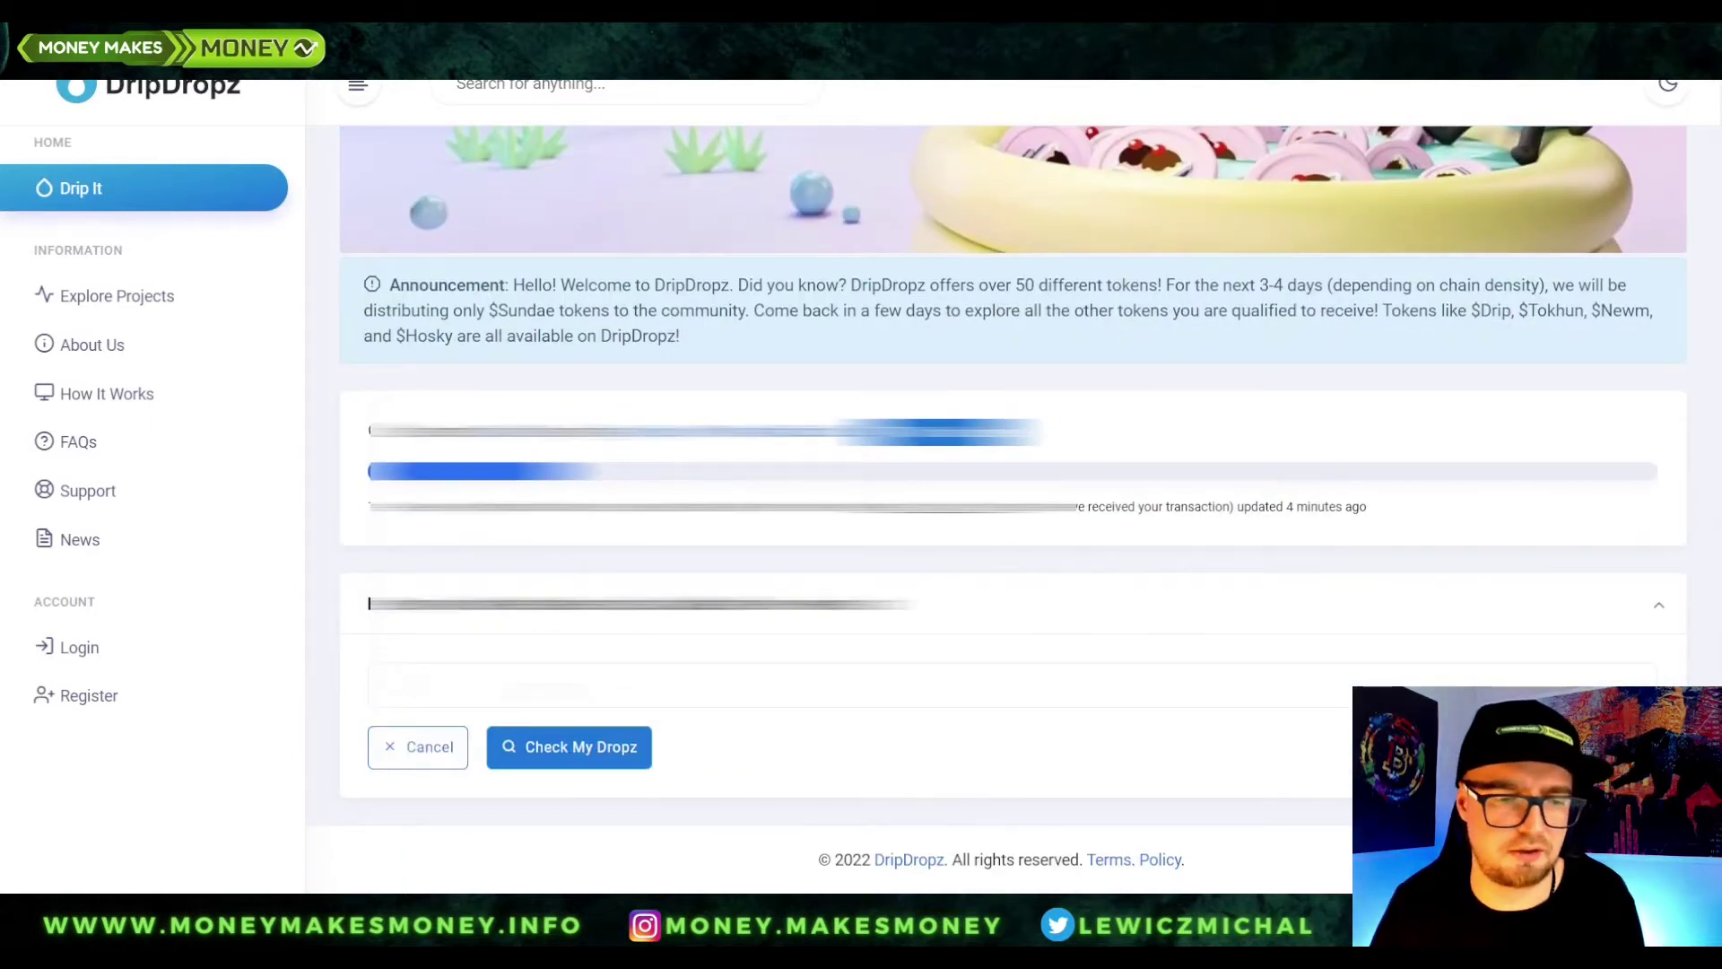
key("ctrl+v")
left_click(603, 739)
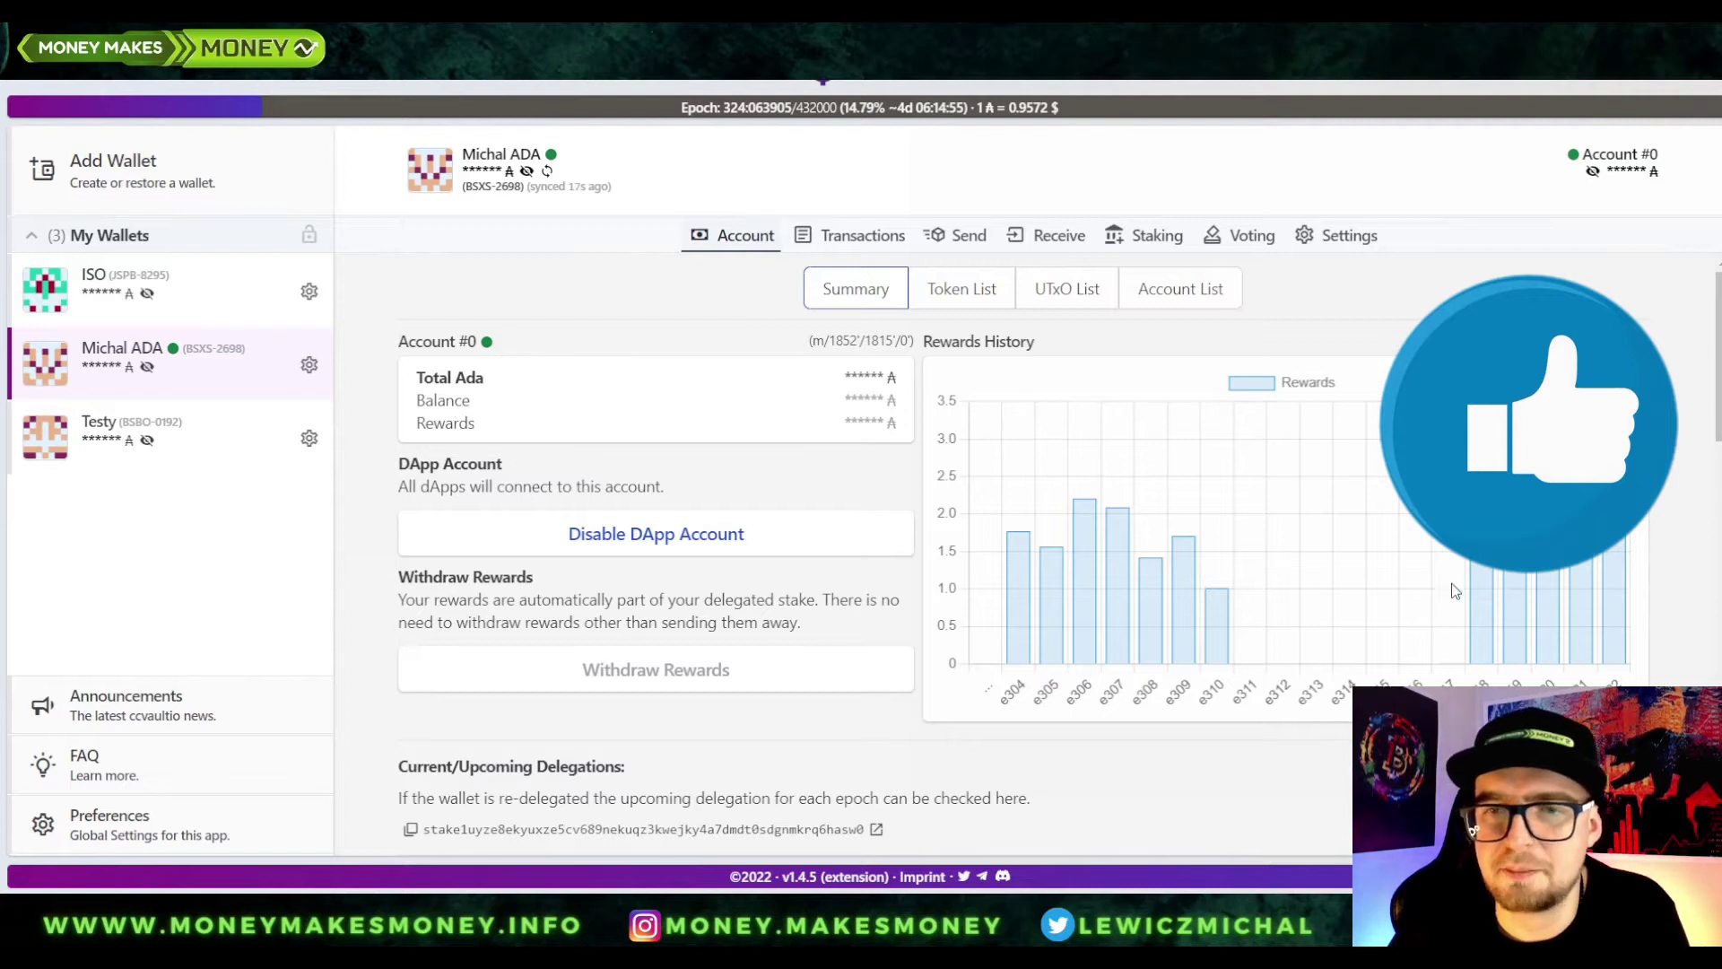
Examine the current and upcoming delegations and the delegation history of the DApp-connected wallet and the ISO wallet in ccvault
mouse_move(1614, 439)
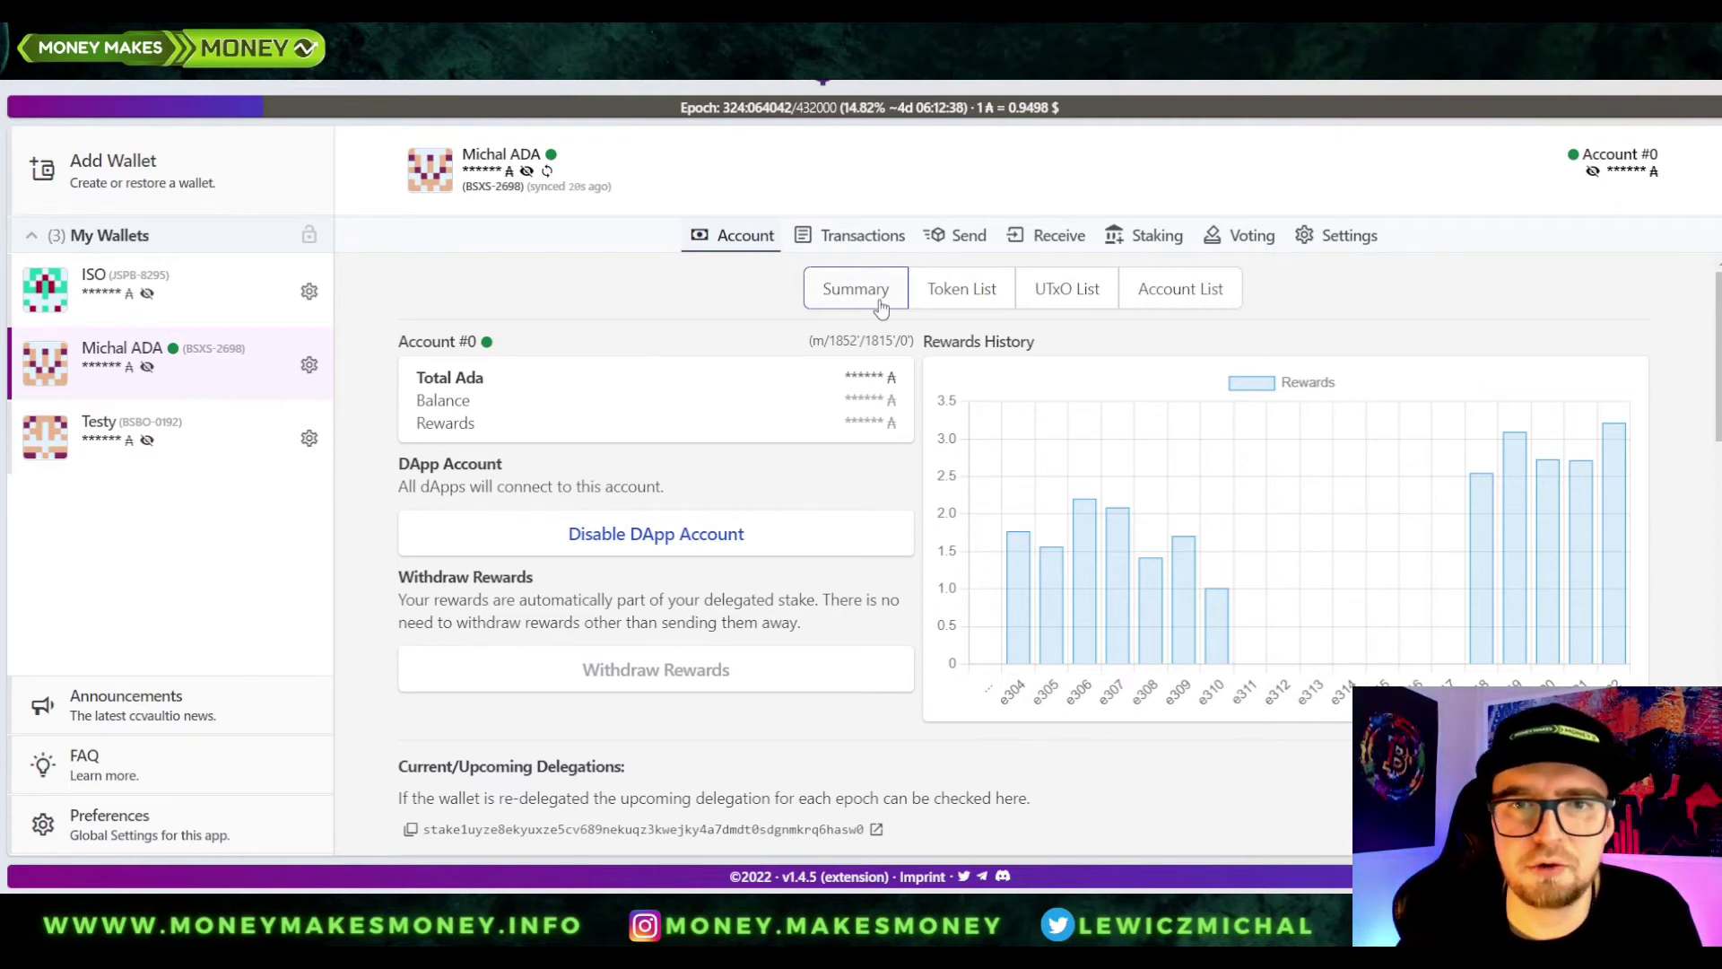
scroll(880, 306, "down", 5)
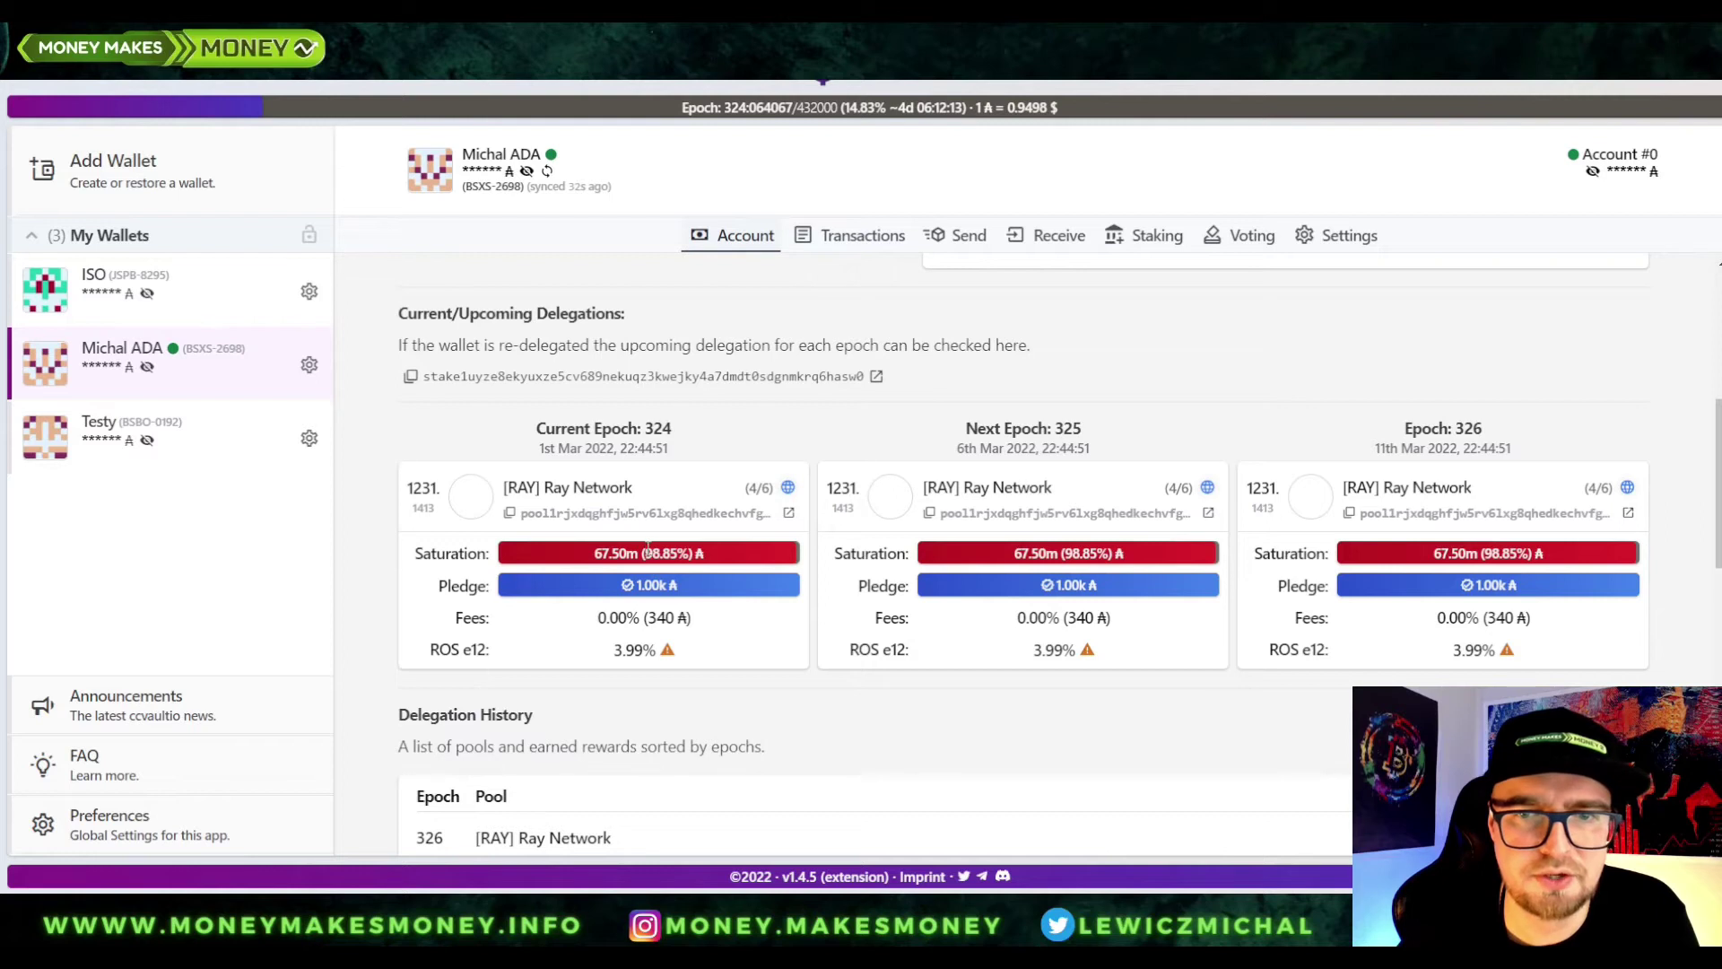
mouse_move(665, 550)
scroll(722, 556, "down", 4)
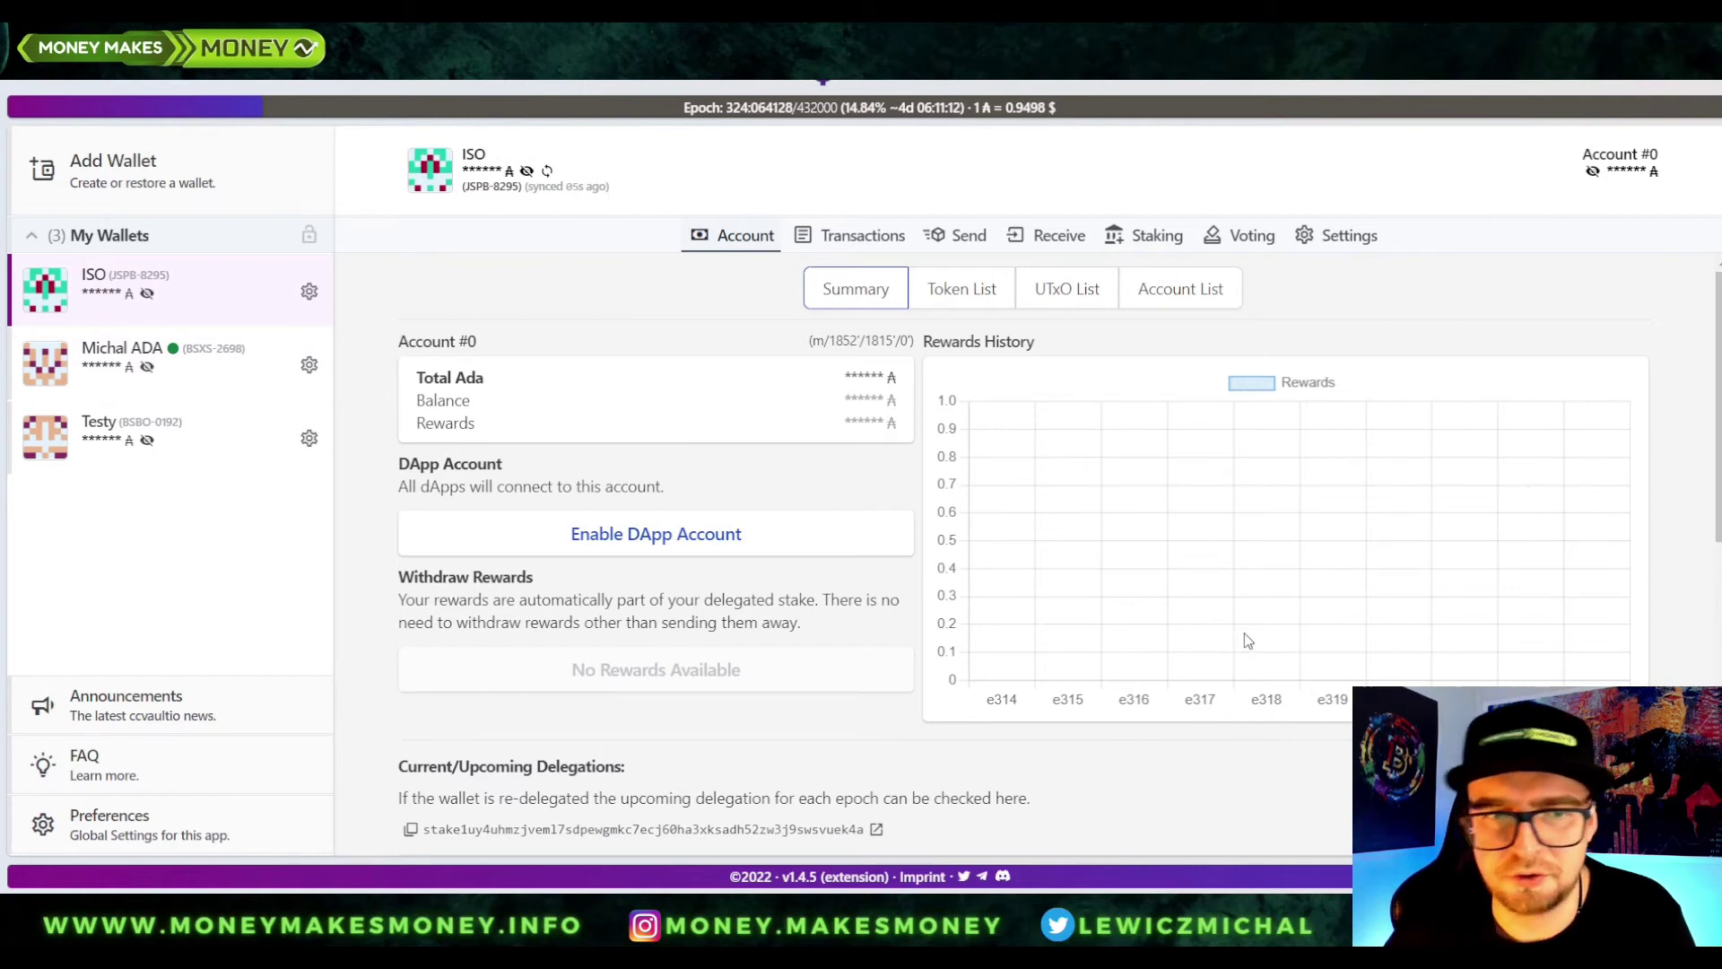
scroll(1228, 527, "down", 7)
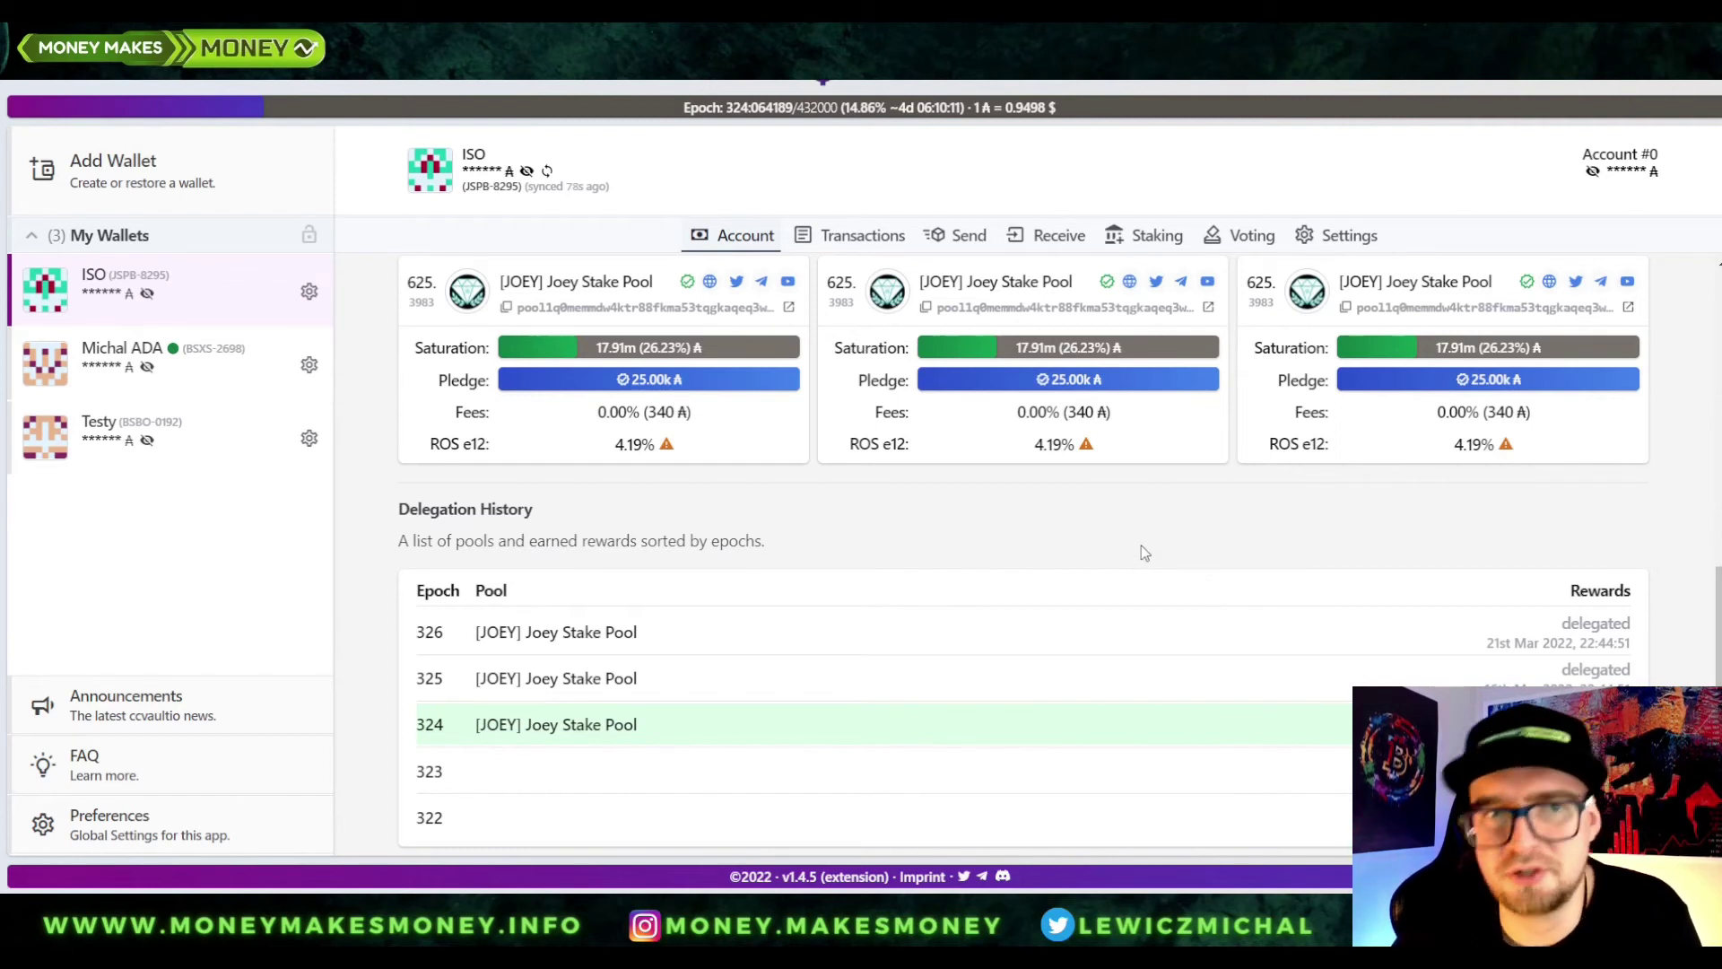
scroll(1141, 546, "up", 8)
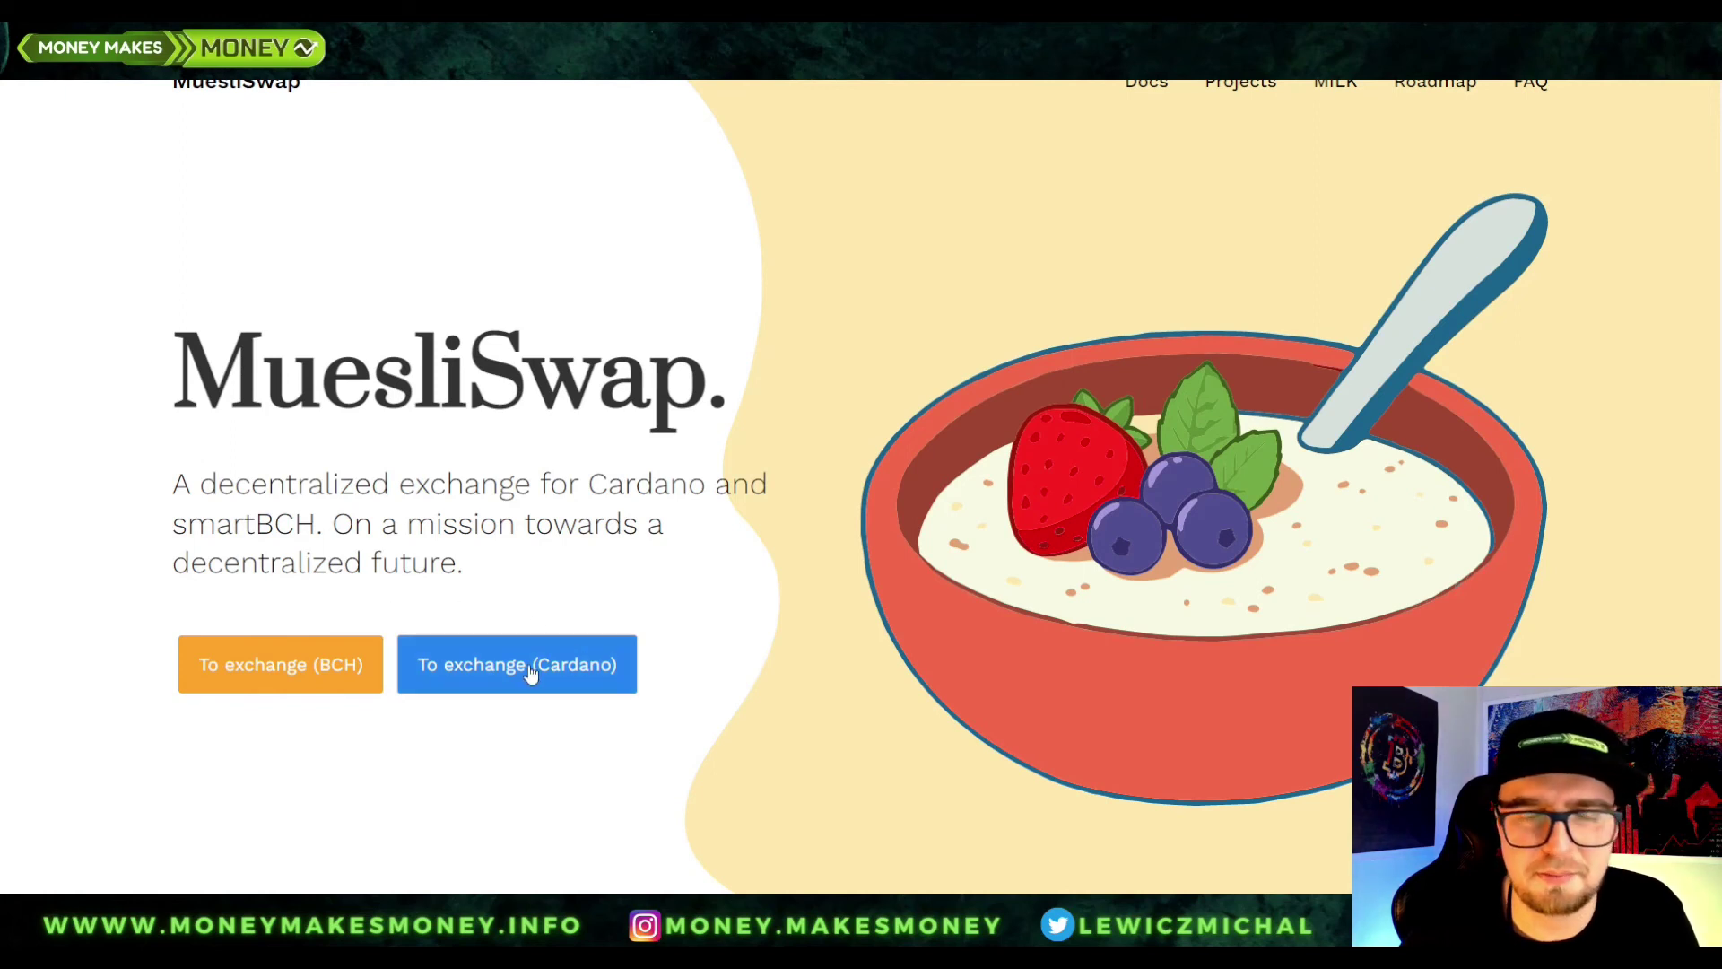
Open MuesliSwap's Cardano exchange, find SUNDAE in the token list and examine its hourly price chart
left_click(529, 672)
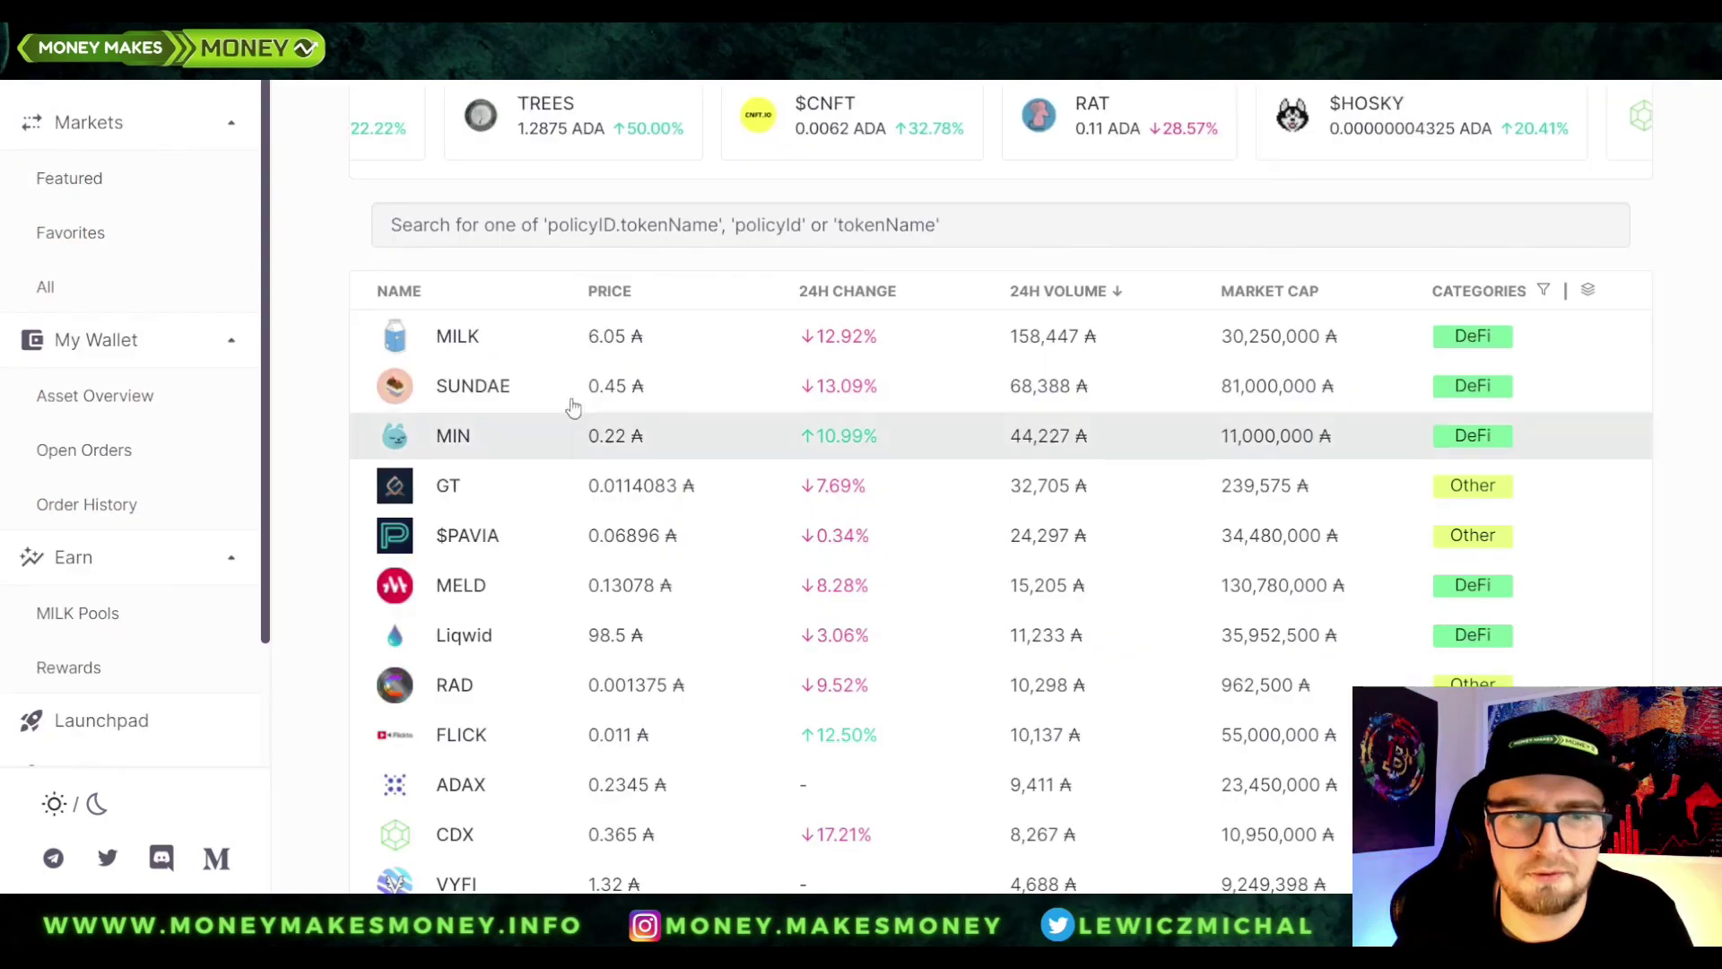
scroll(815, 466, "down", 2)
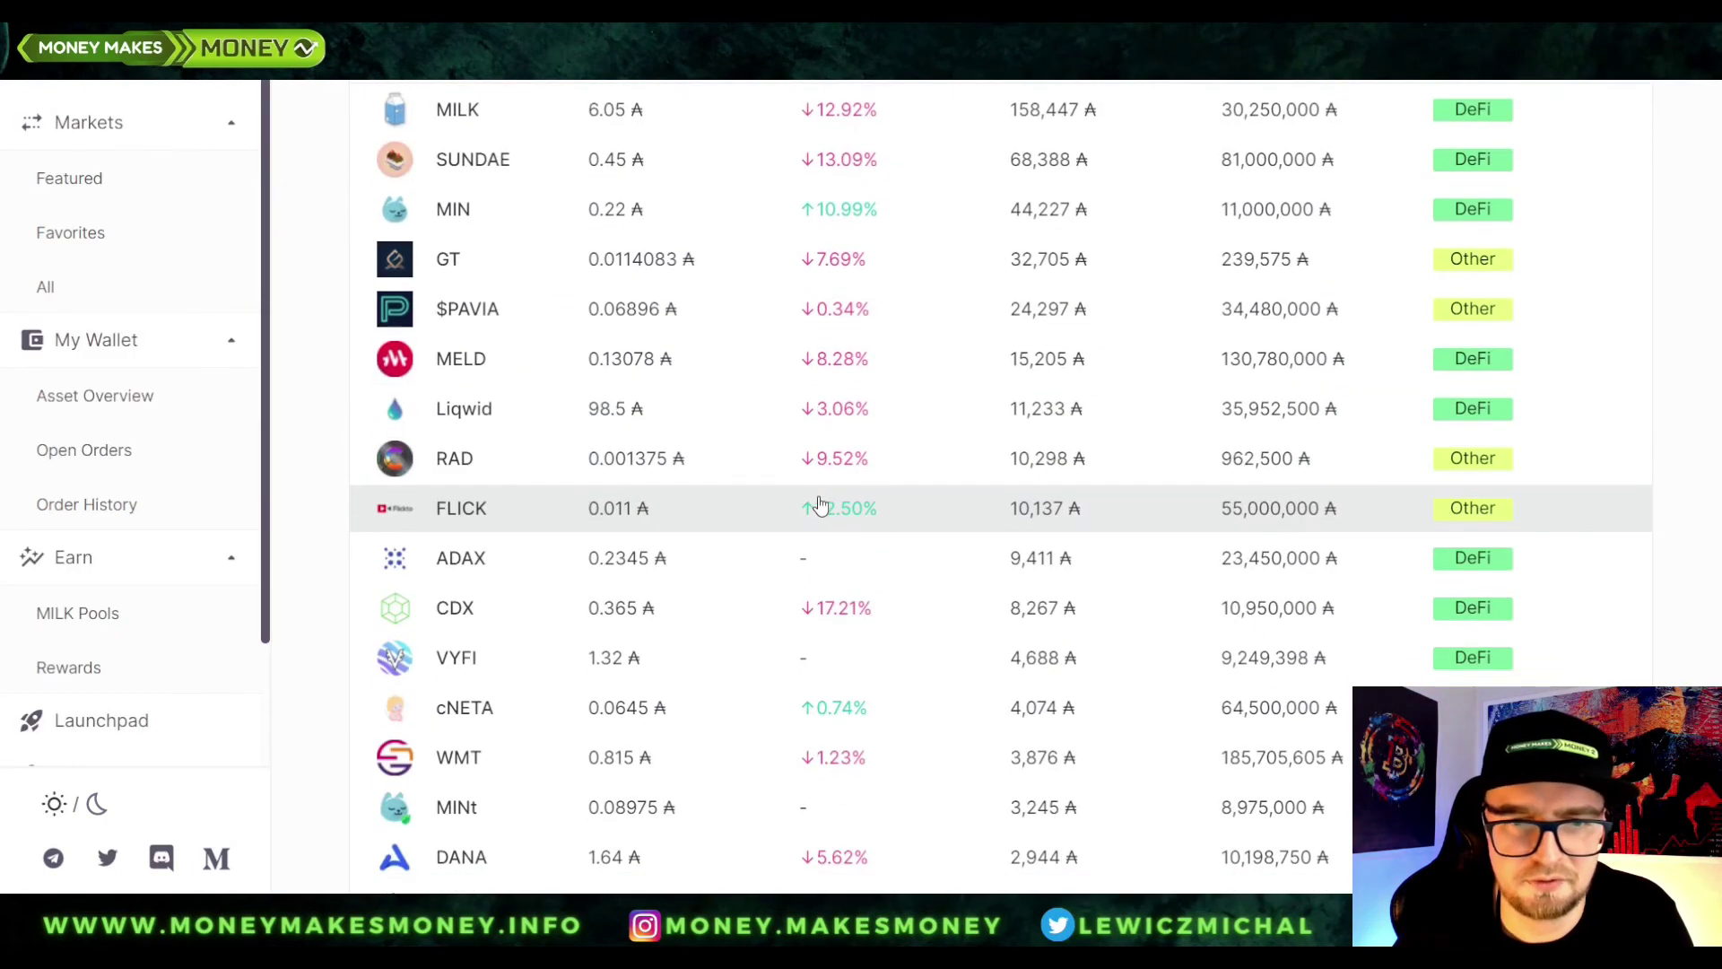
scroll(817, 505, "up", 3)
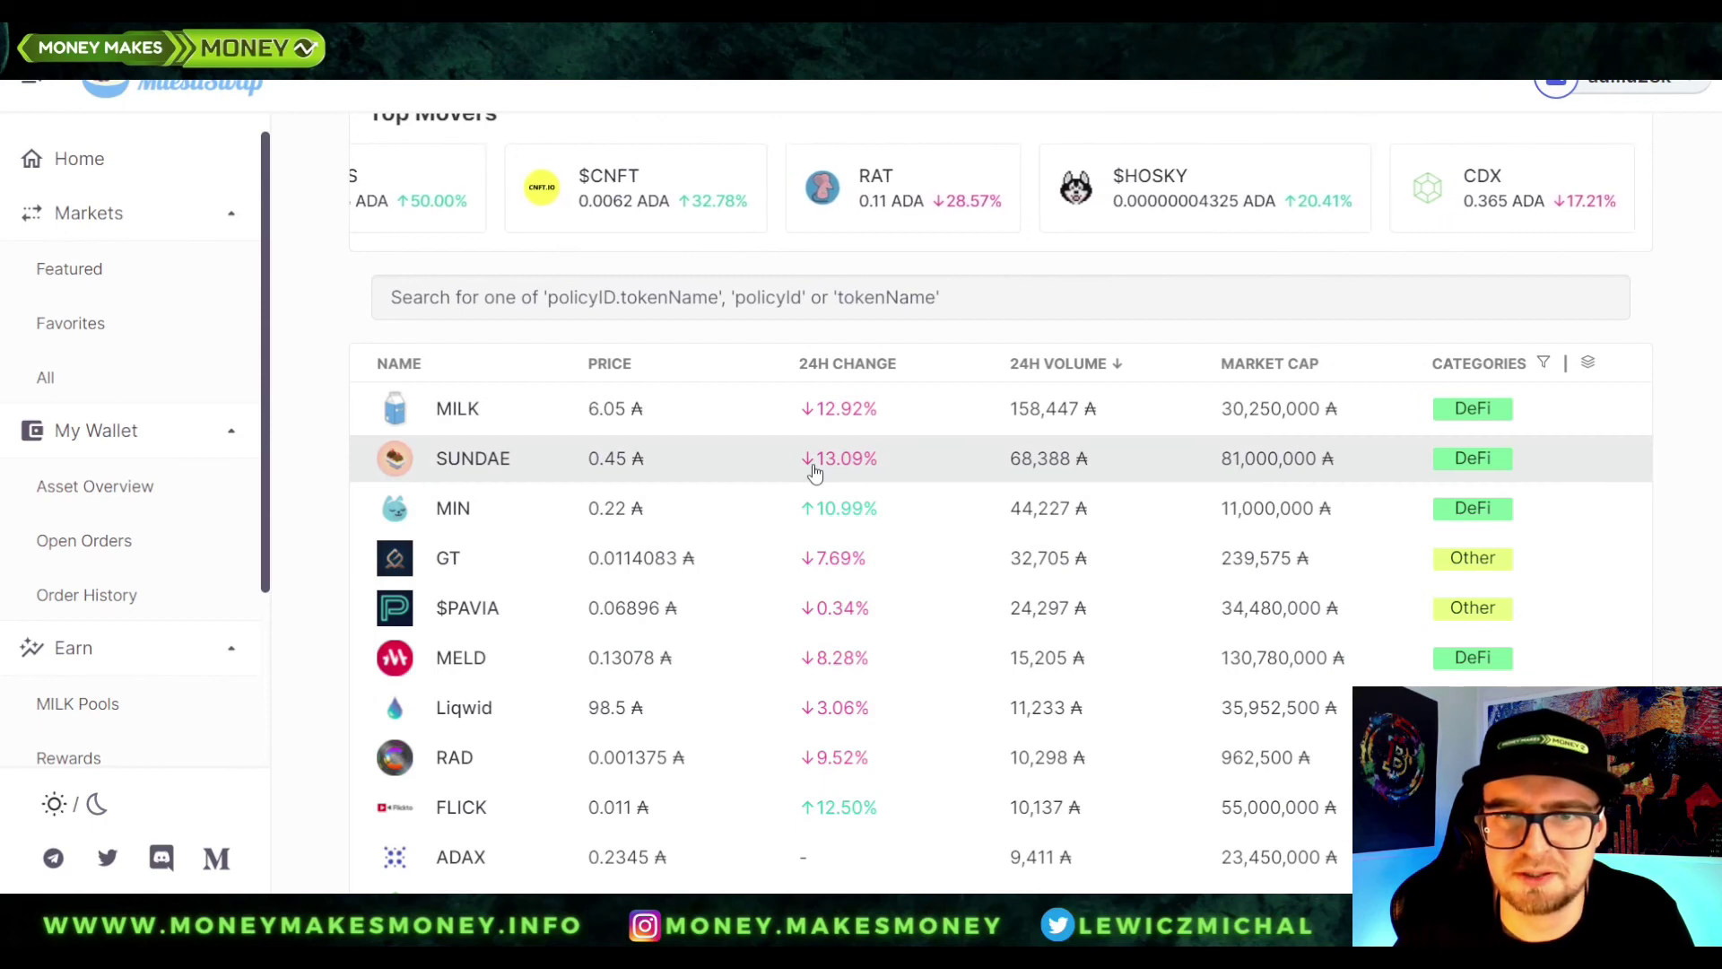
left_click(597, 464)
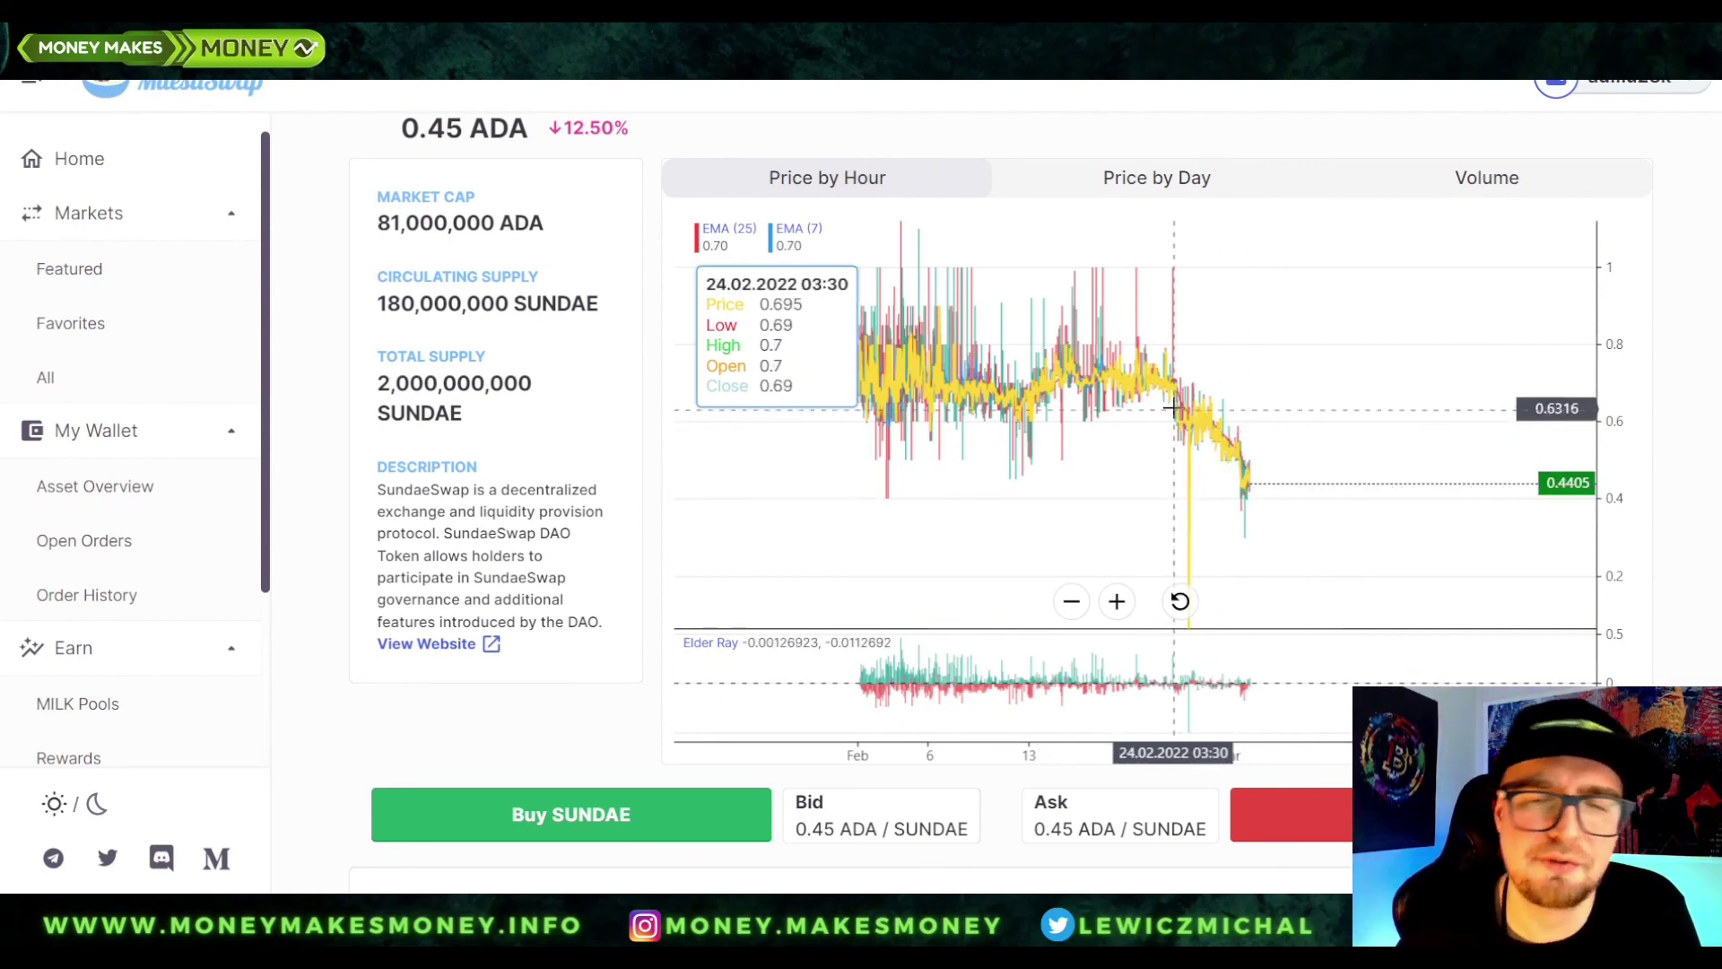
scroll(1157, 493, "up", 2)
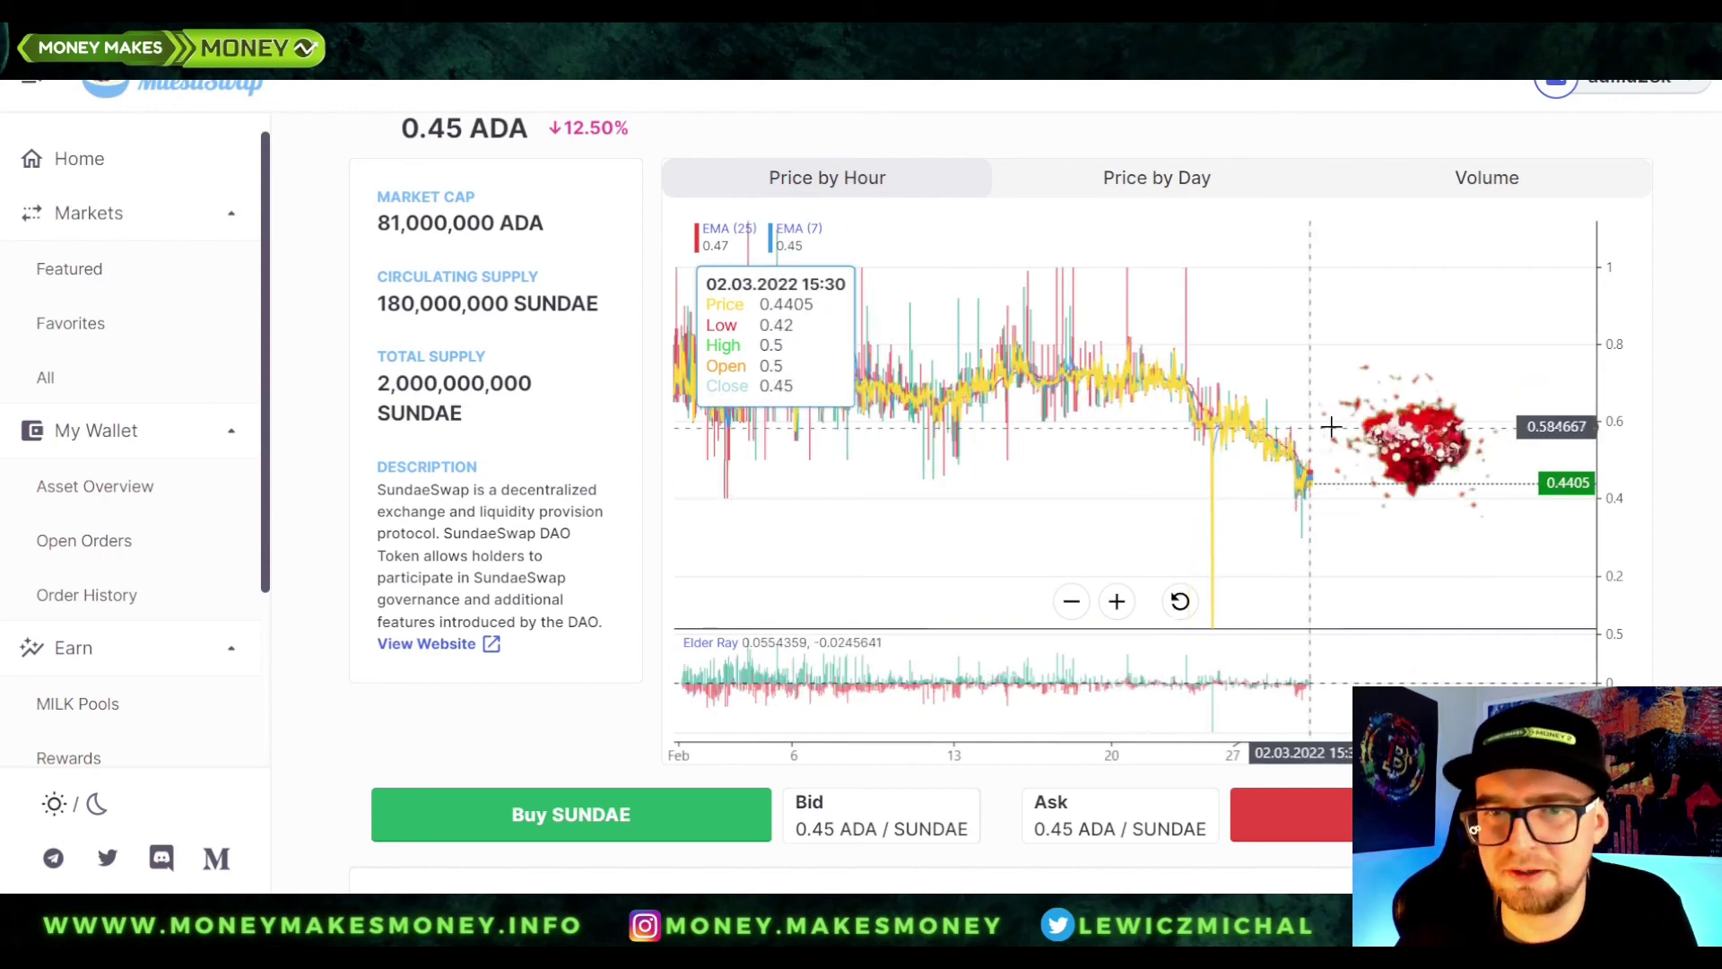